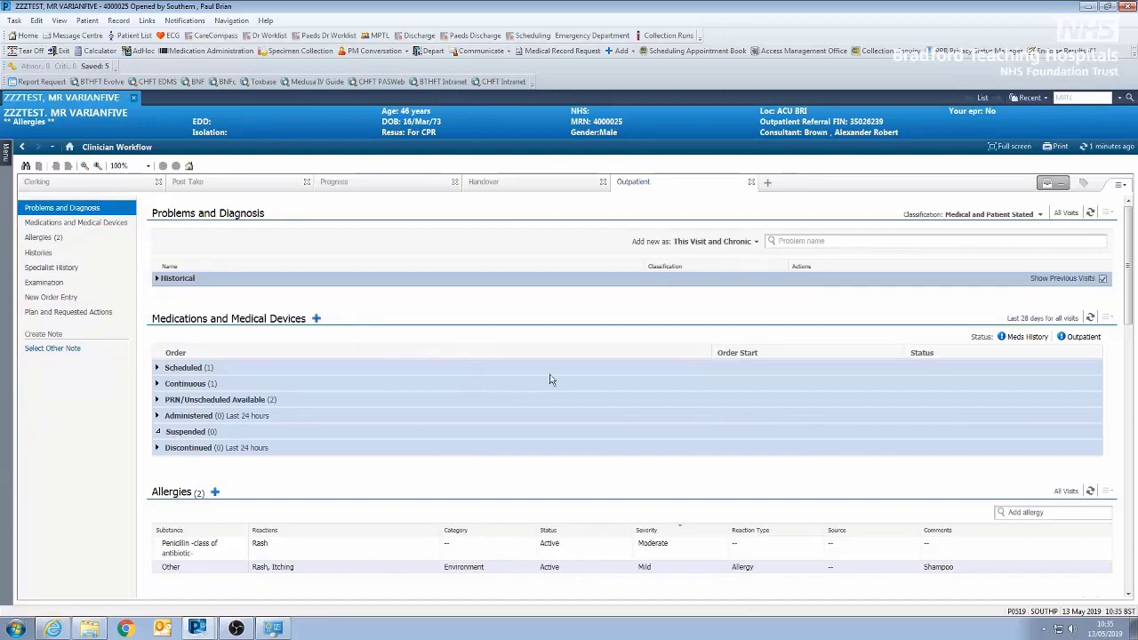
- Add Hypertension to the patient's problem list as a This Visit and Chronic problem
click(817, 241)
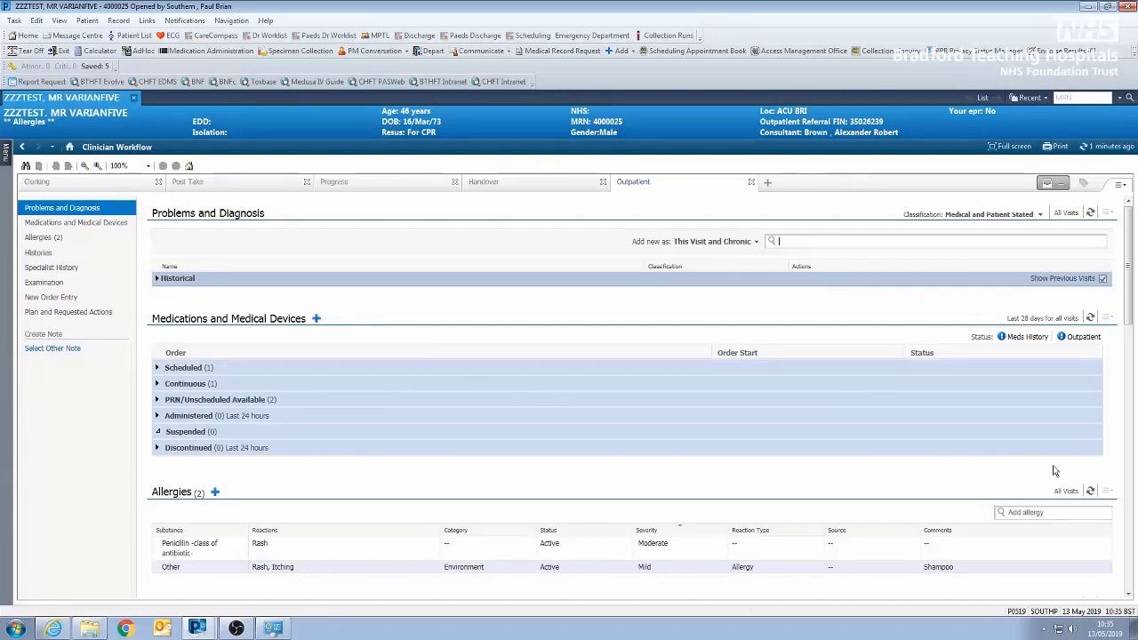
text(hyp)
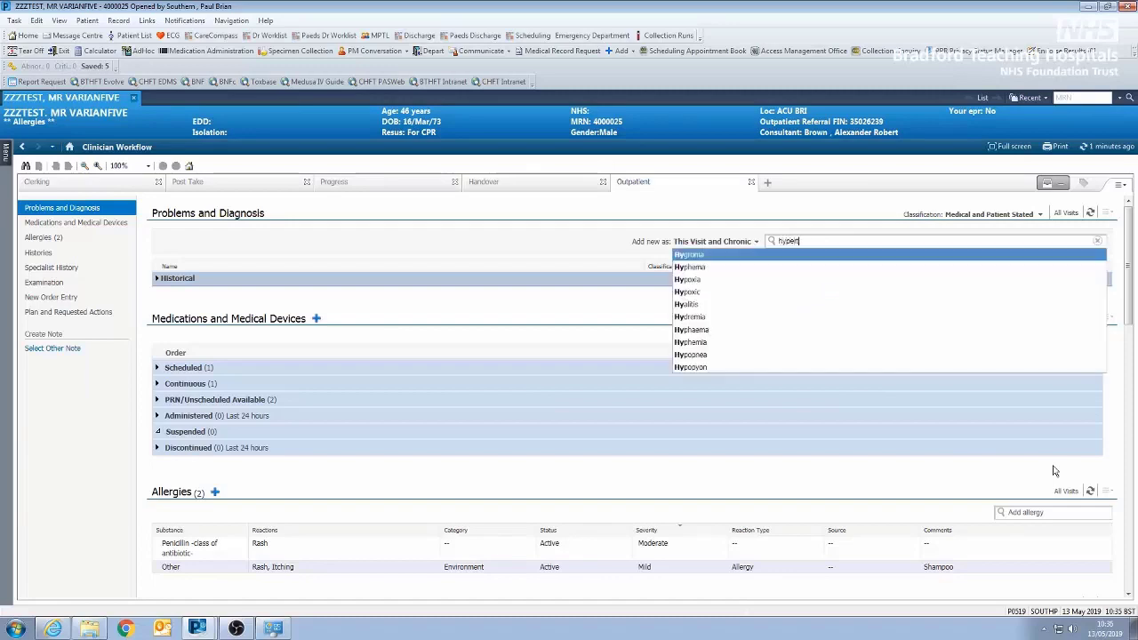
text(ert)
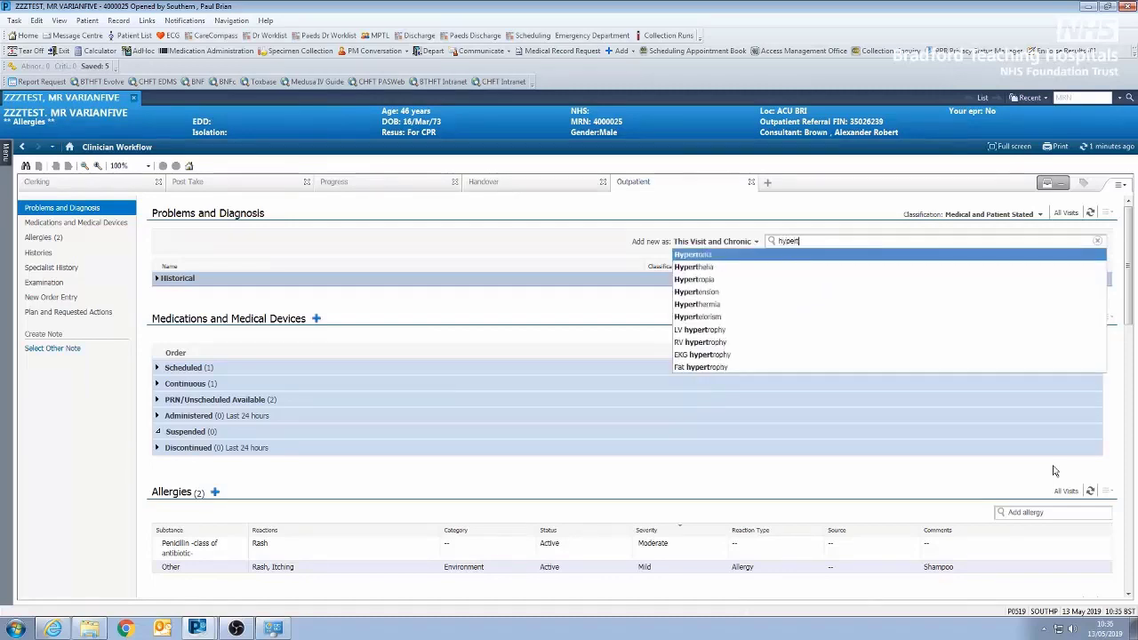
text(en)
key(Return)
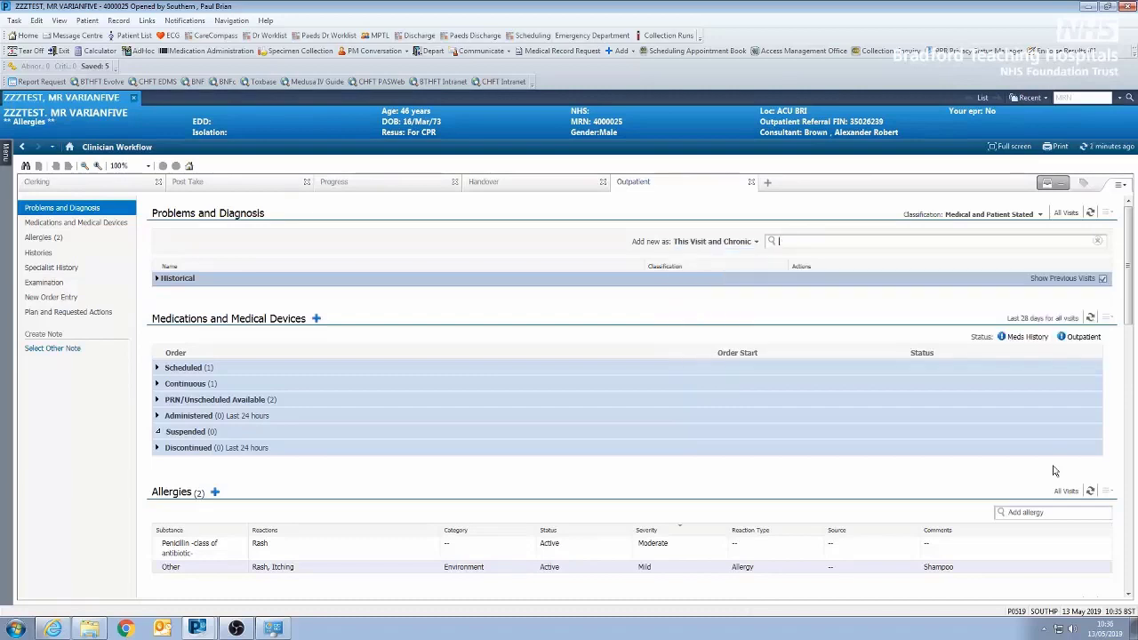
- Add Type 2 diabetes mellitus and Dyslipidemia to the problem list as This Visit and Chronic problems
text(type 2 dia)
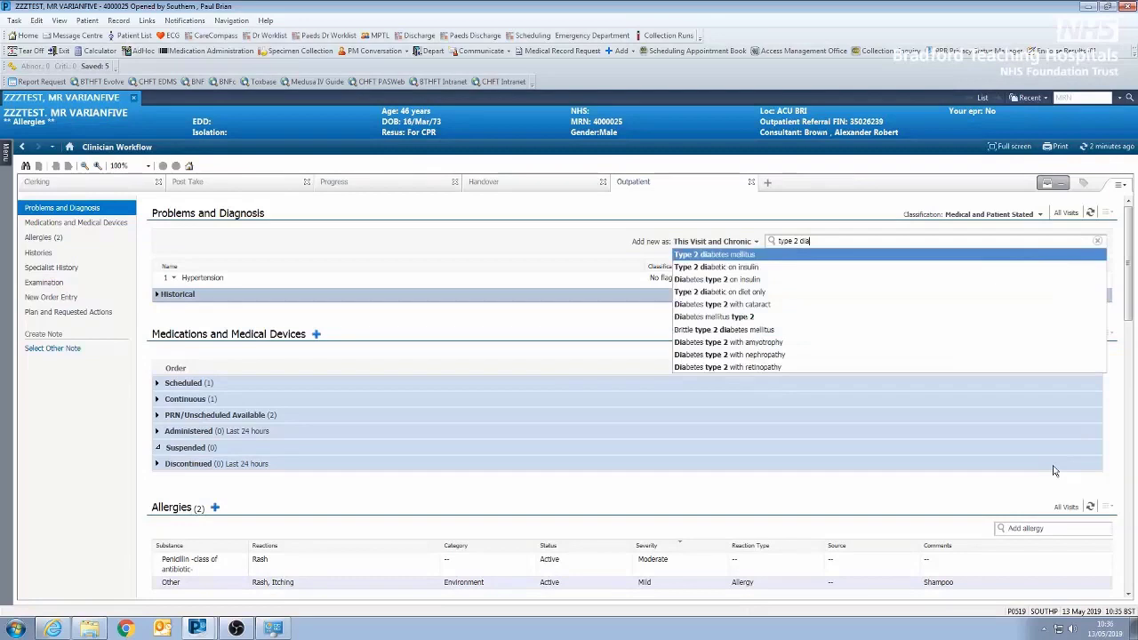
key(Return)
text(dy)
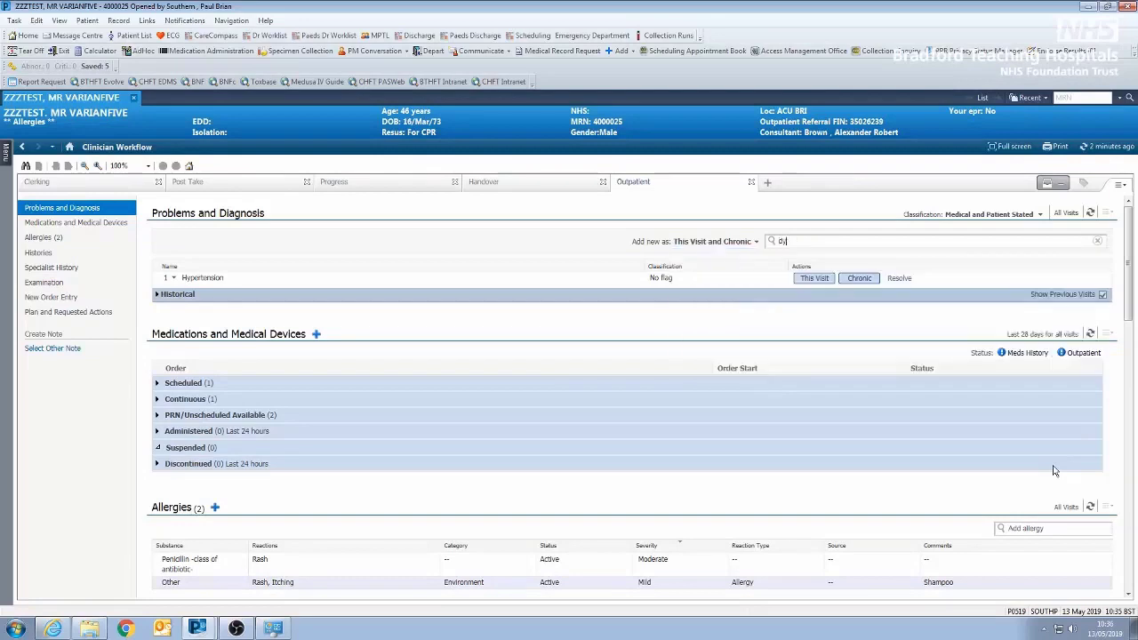
text(slipid)
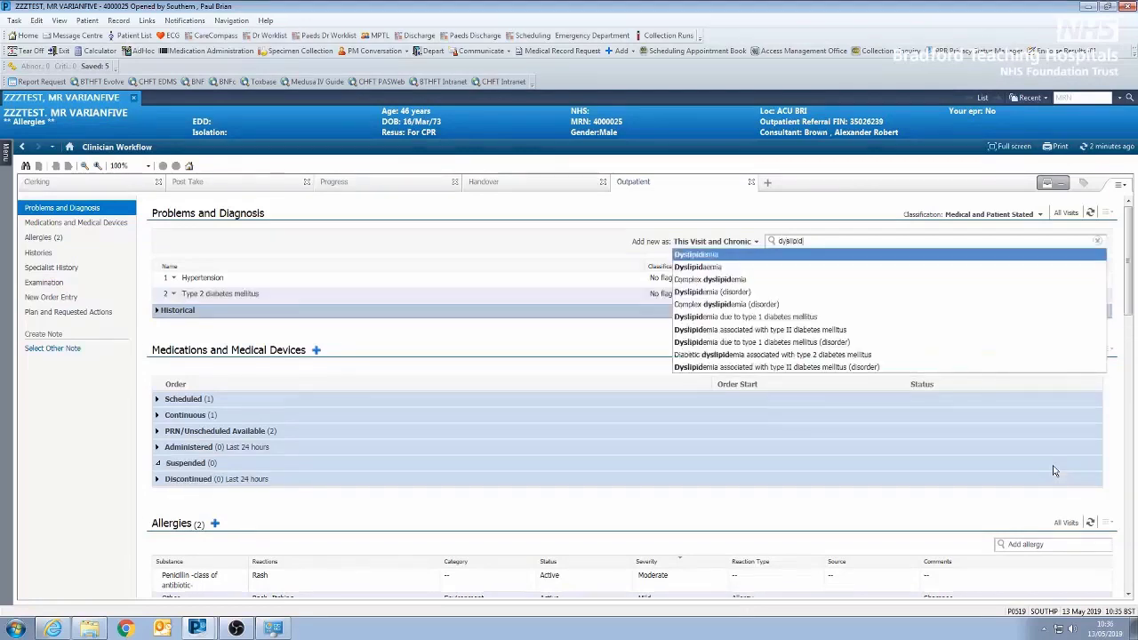
key(Return)
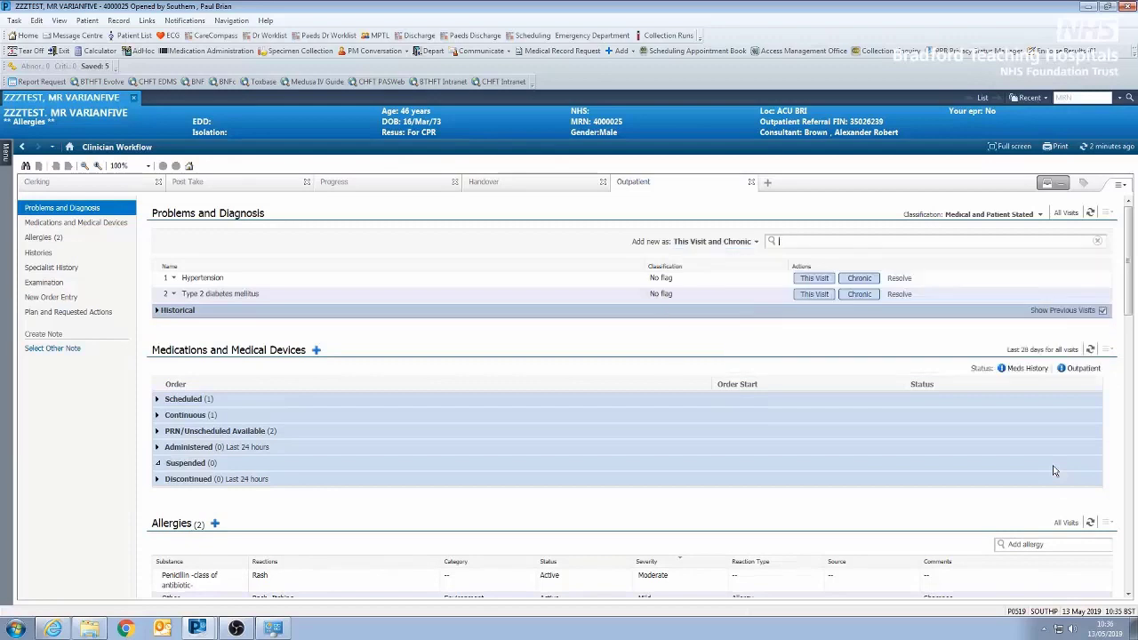
- Add NAFLD - Nonalcoholic fatty liver disease to the problem list as a This Visit and Chronic problem
text(hafl)
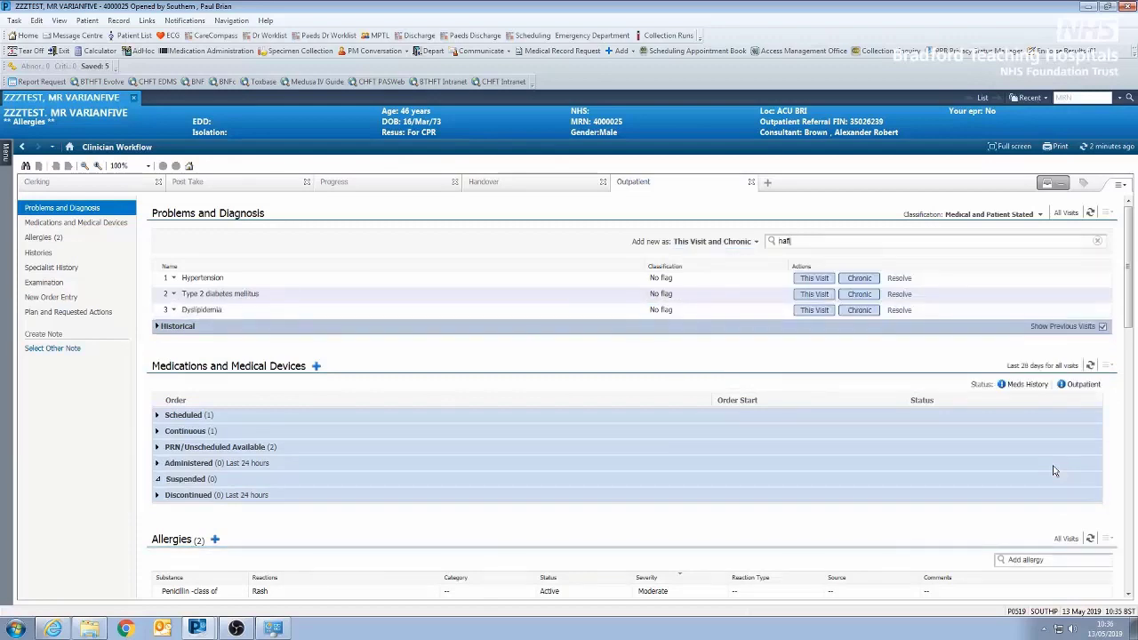
text(d)
key(Return)
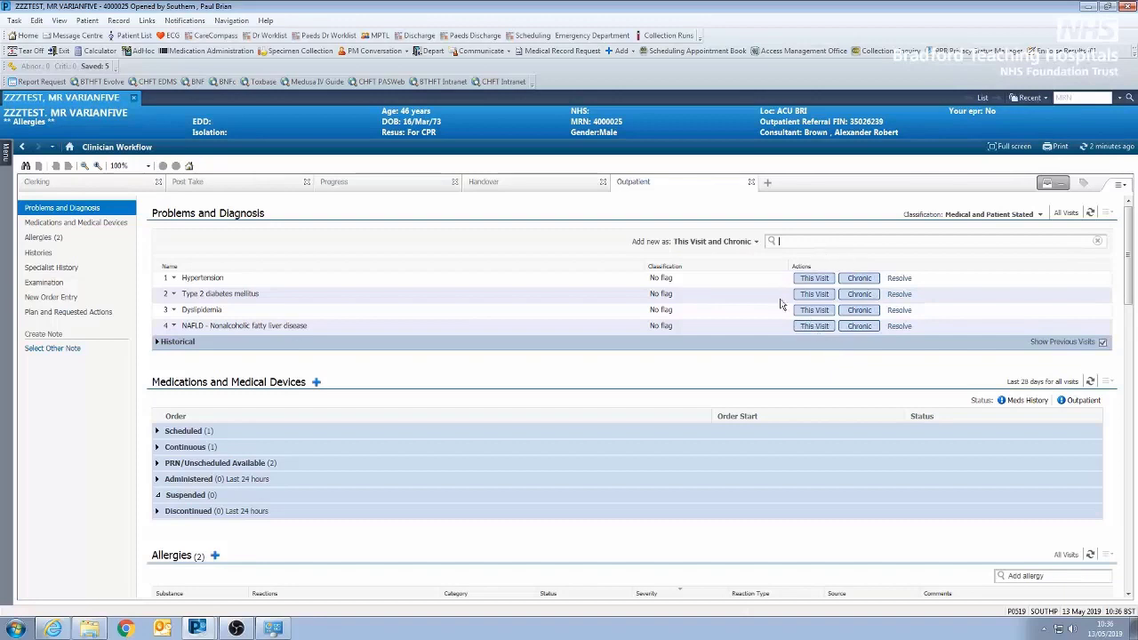
- Remove the This Visit designation from Dyslipidemia, Type 2 diabetes mellitus and Hypertension, keeping them as chronic problems
click(813, 311)
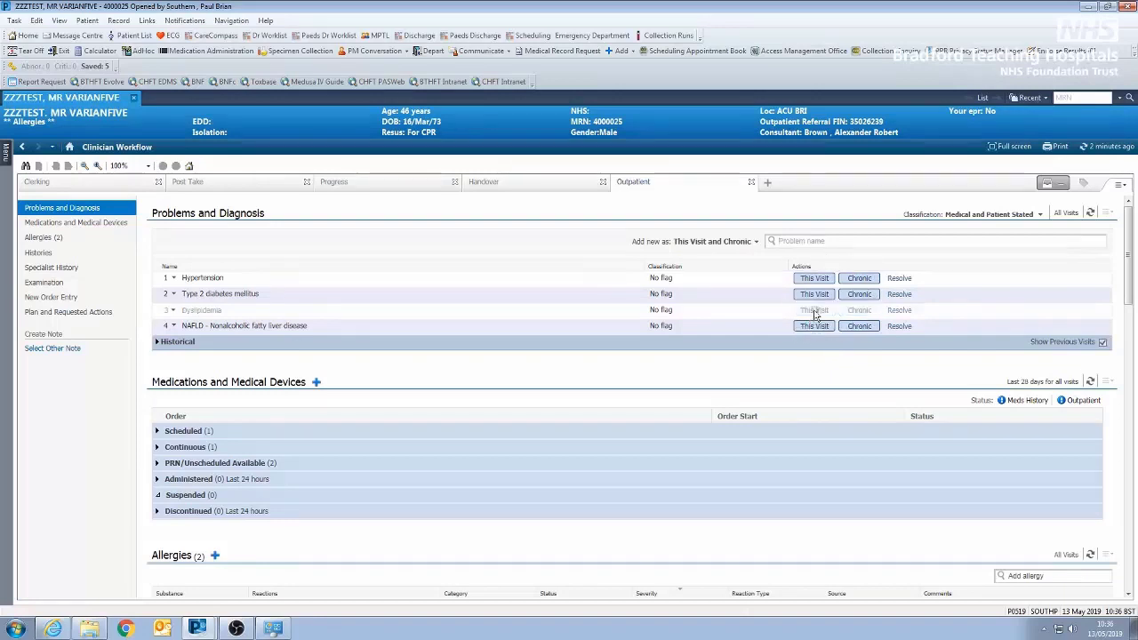
click(816, 295)
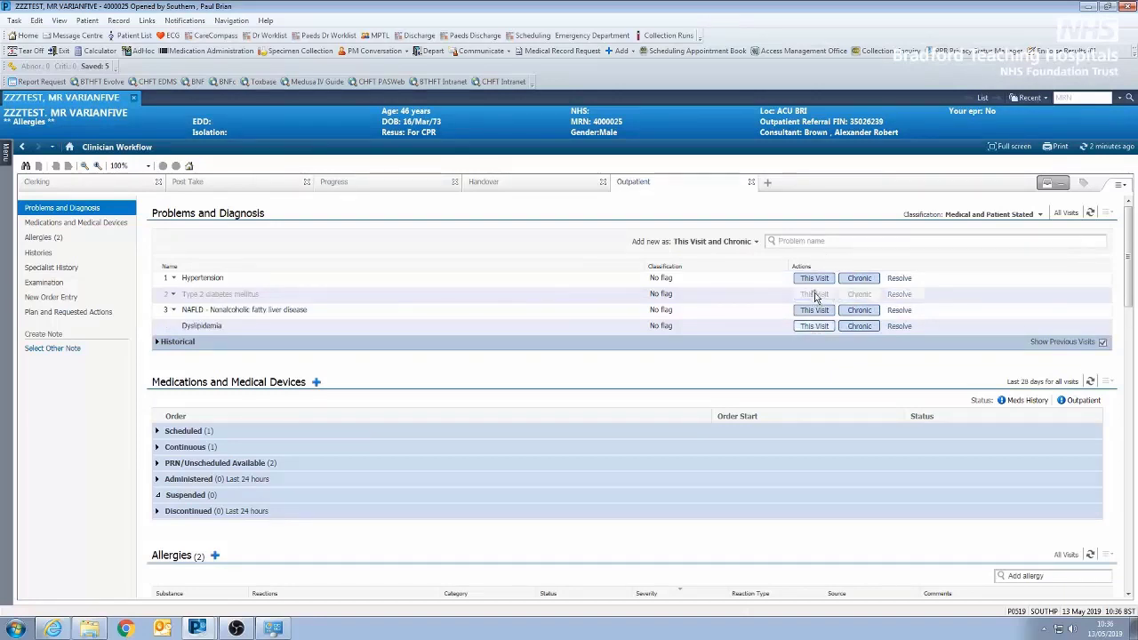
click(816, 278)
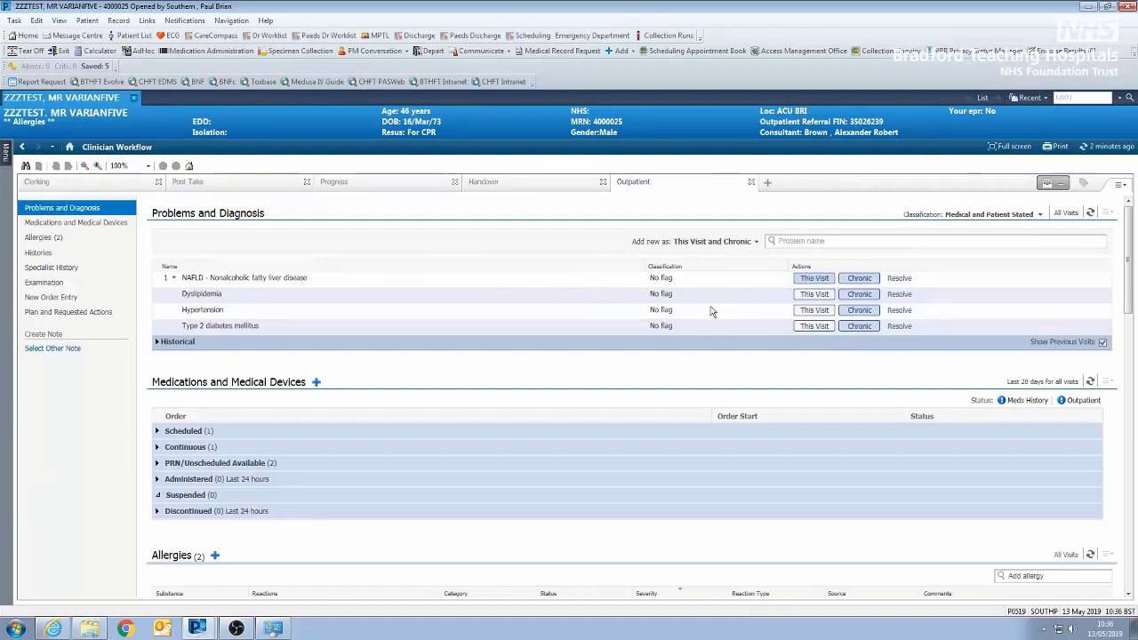
- Add Atenolol 50 mg oral tablet, once a day, to the patient's medication history
scroll(719, 370, down, 1)
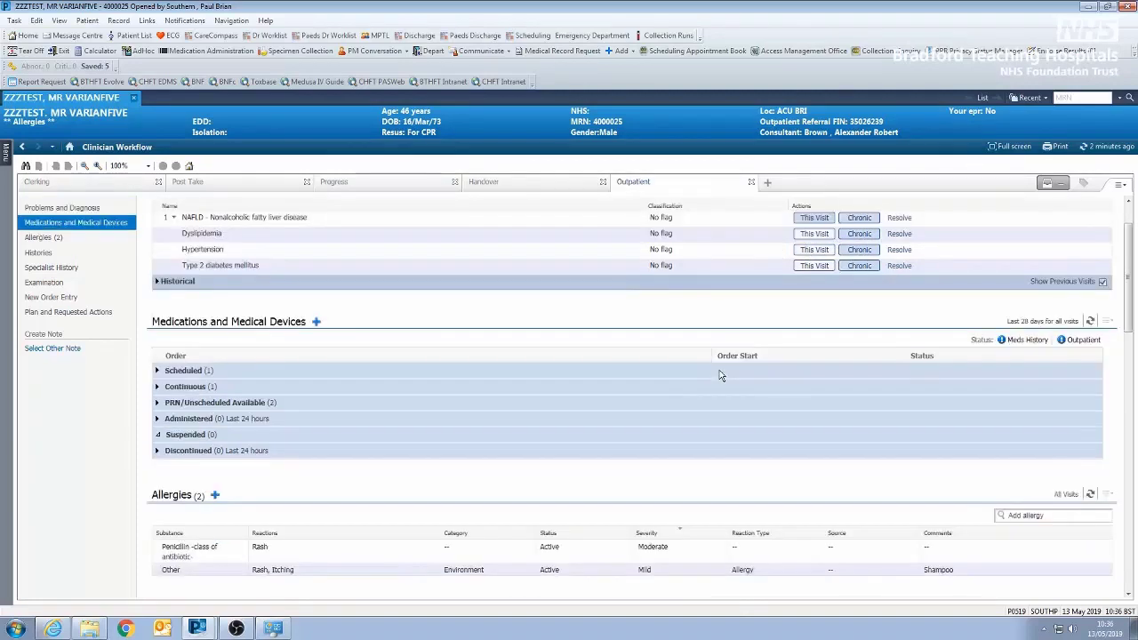
click(1028, 341)
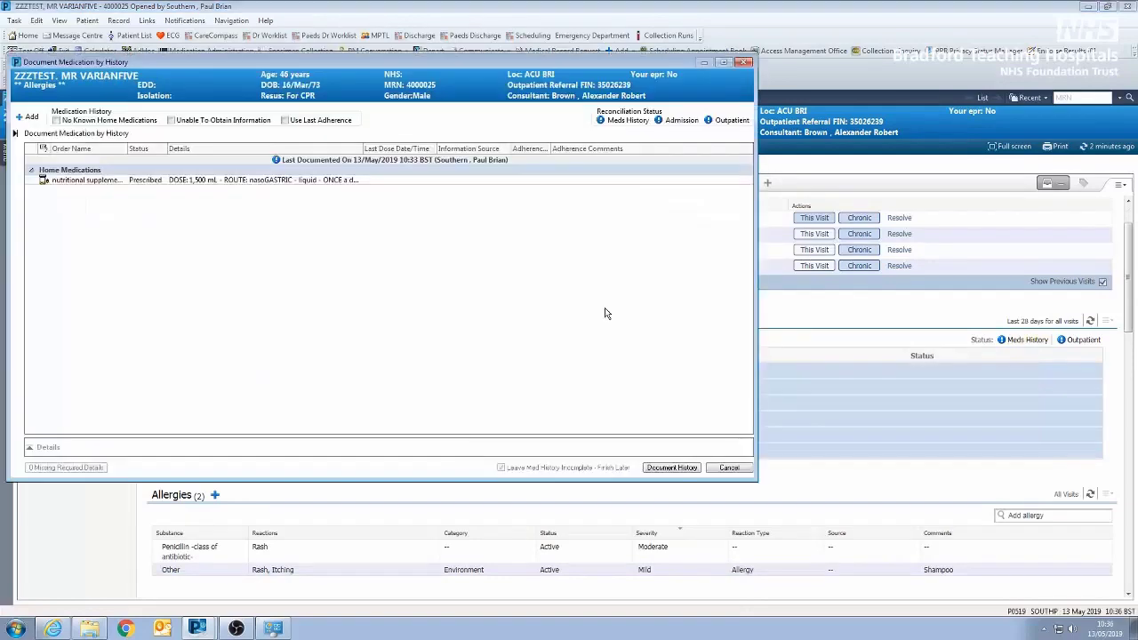
click(28, 117)
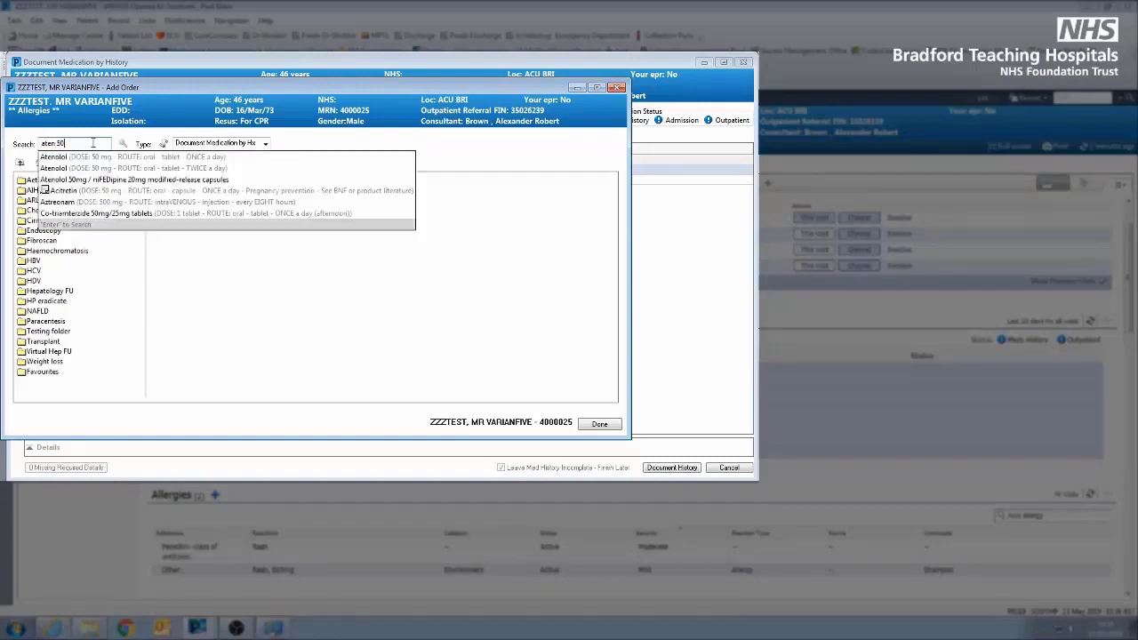
click(96, 157)
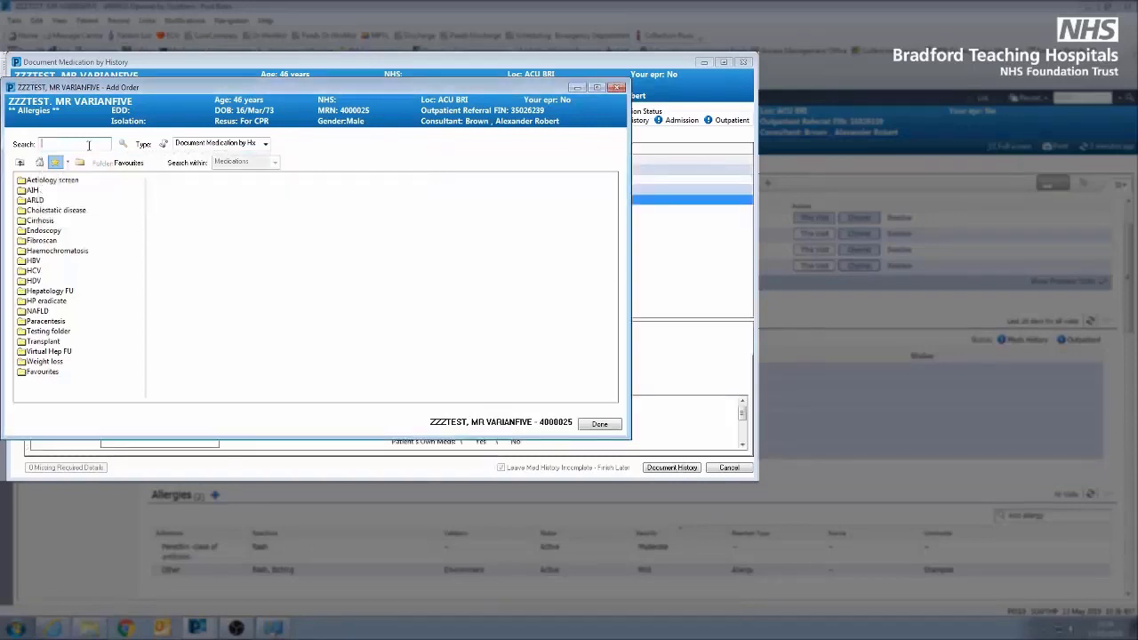
- Add Bendroflumethiazide 2.5 mg oral tablet, once a day in the morning, to the medication history
text(bendro 2)
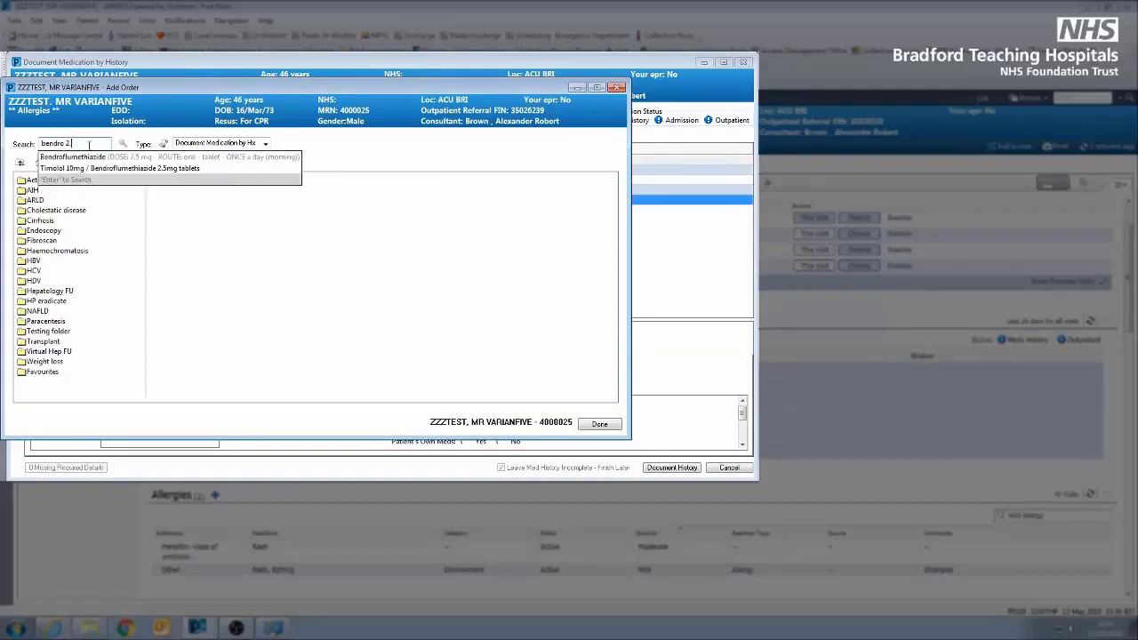
key(Down)
key(Return)
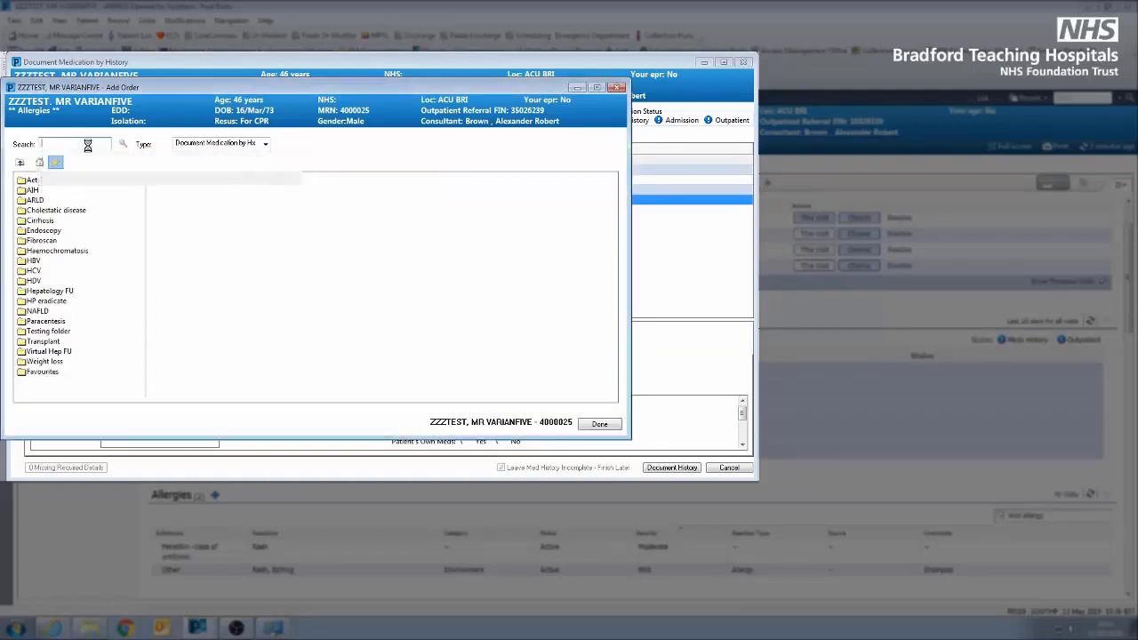
- Add Aspirin 75 mg oral soluble tablet, once a day, and document the medication history
text(aspirin )
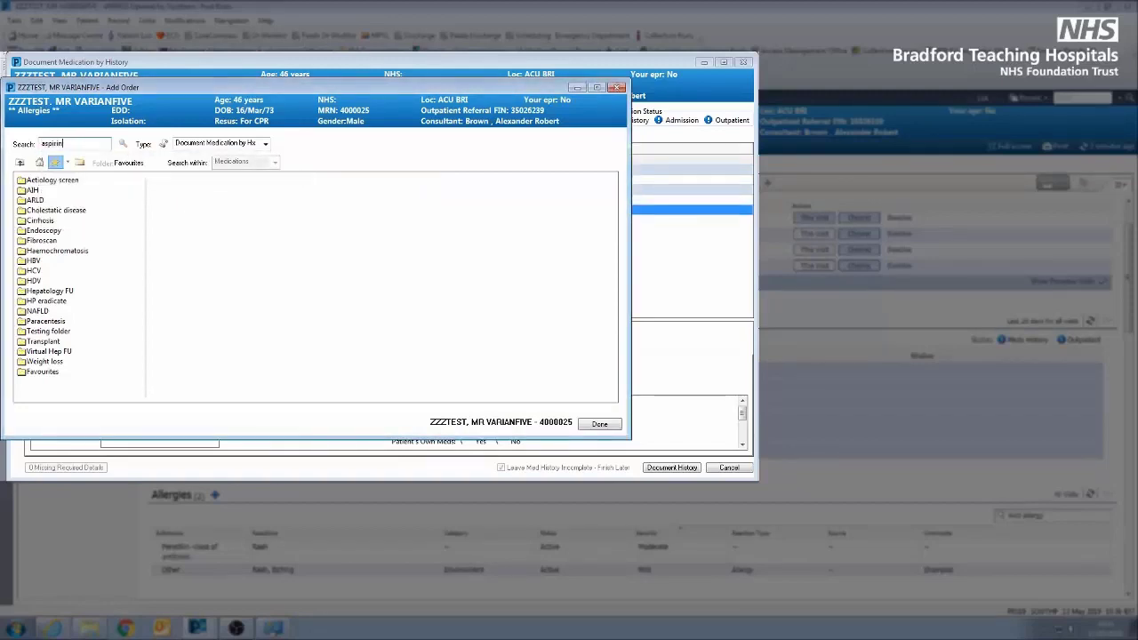
text(7)
key(Down)
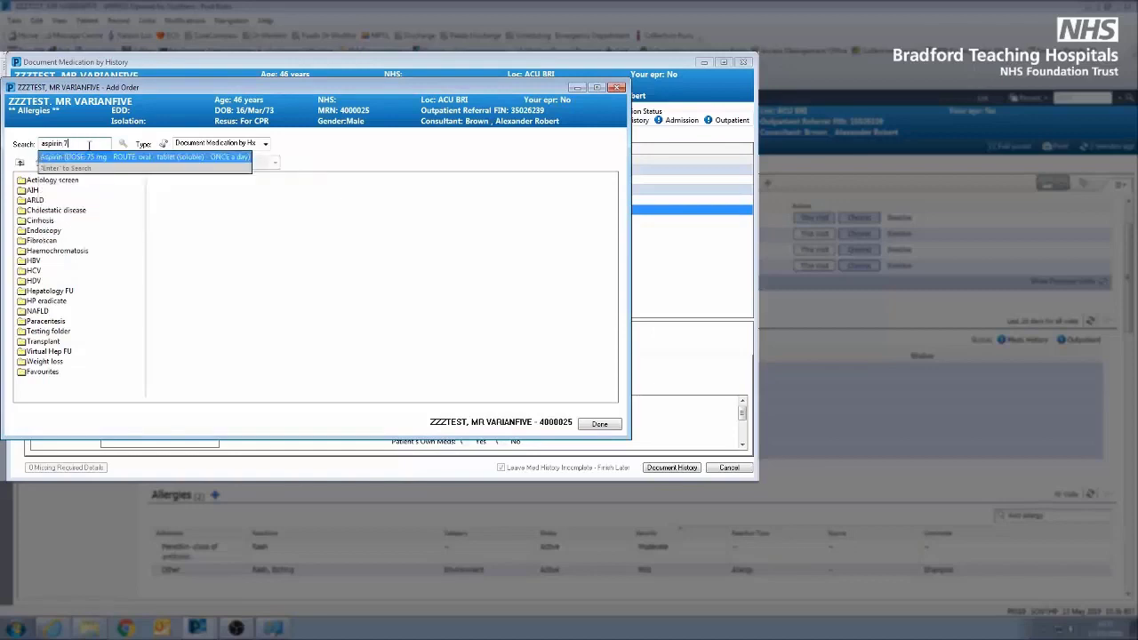
key(Return)
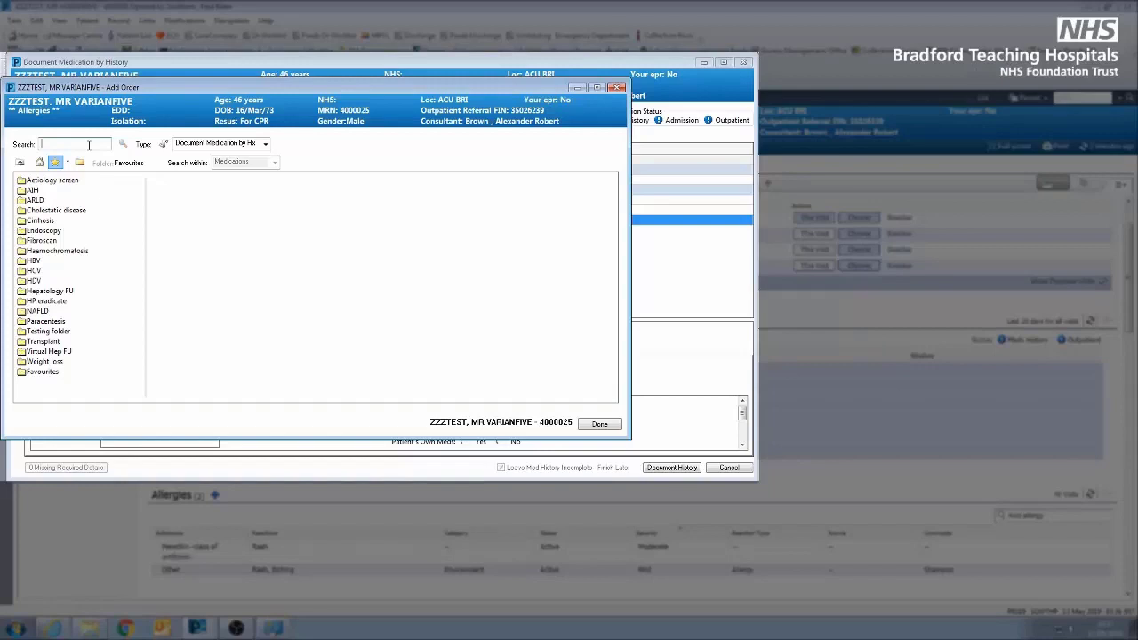
click(599, 423)
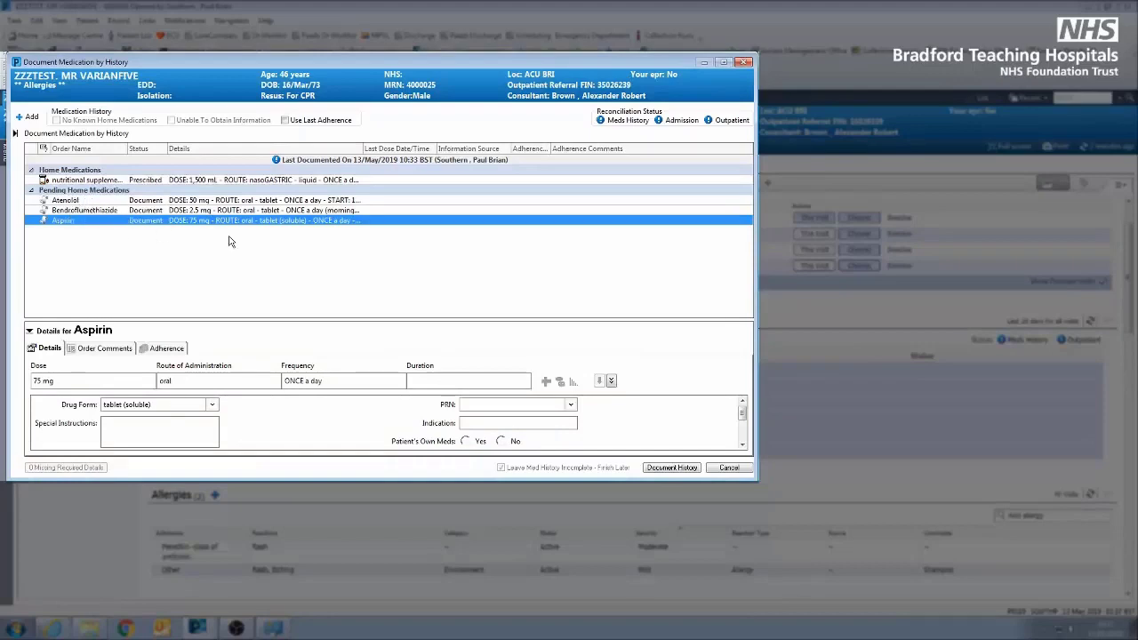
click(659, 468)
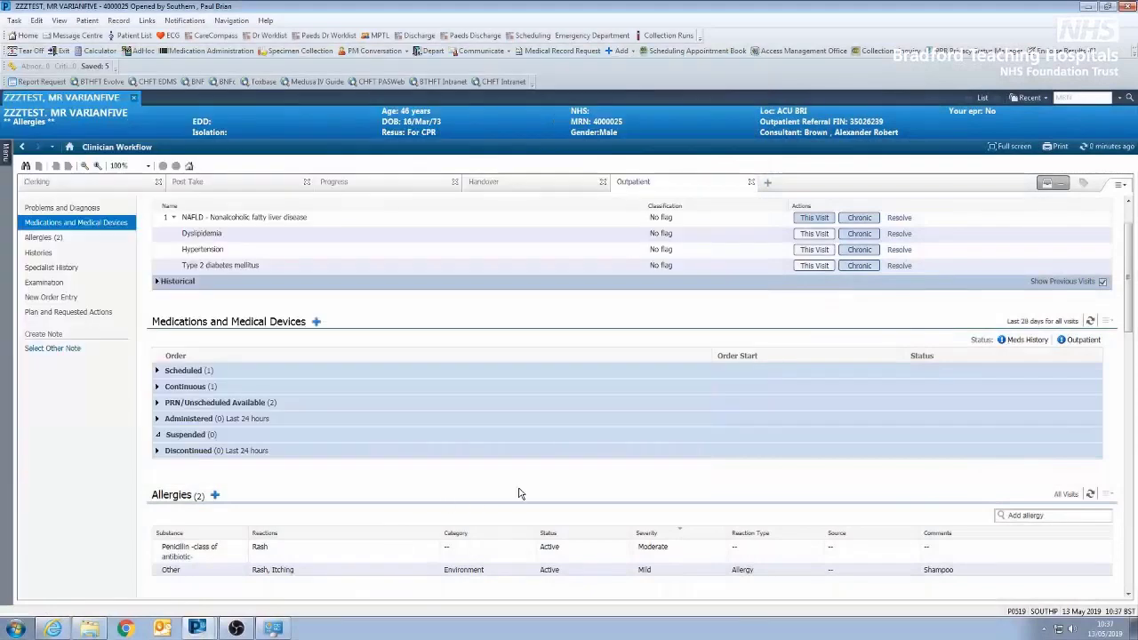
- Add Nifedipine as a new substance in the patient's allergies
drag(1129, 312, 1127, 416)
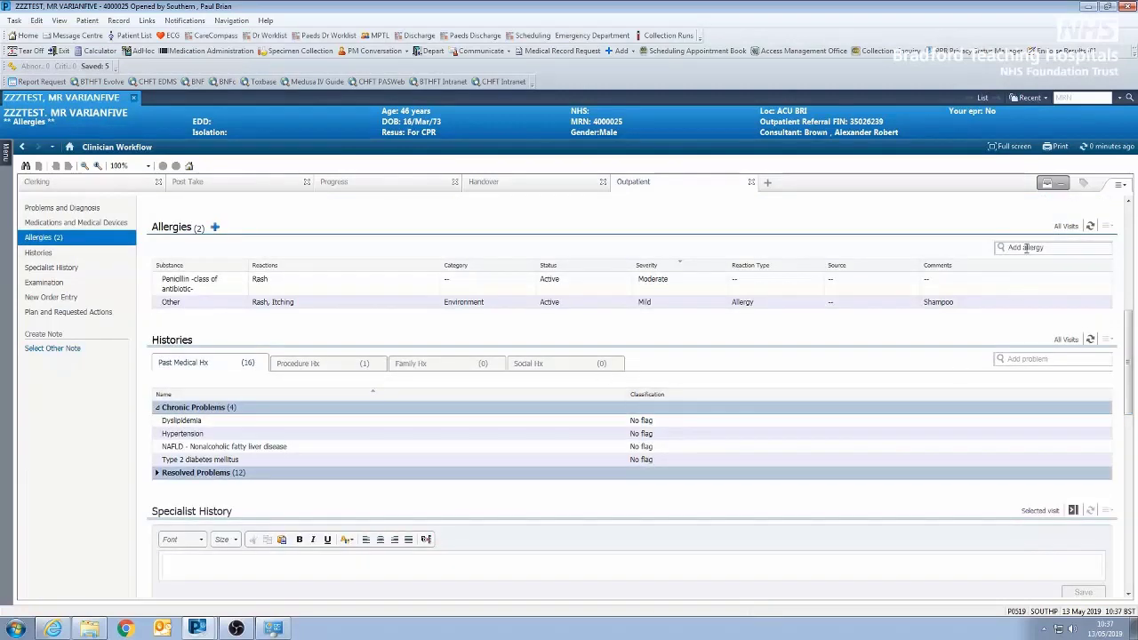
drag(1130, 347, 1129, 356)
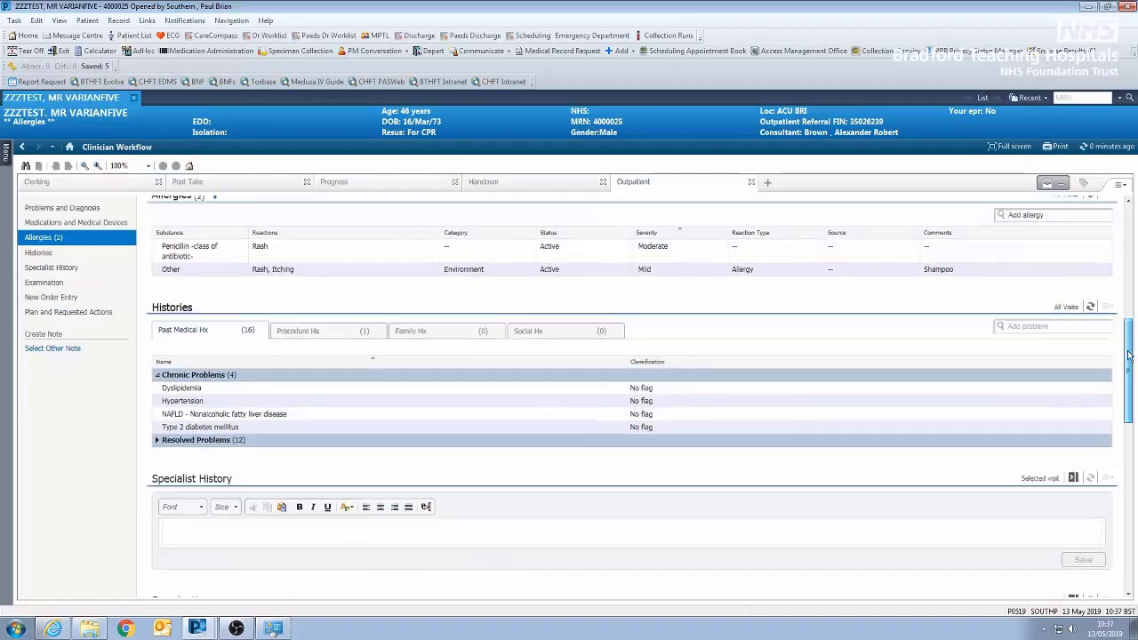
click(1006, 216)
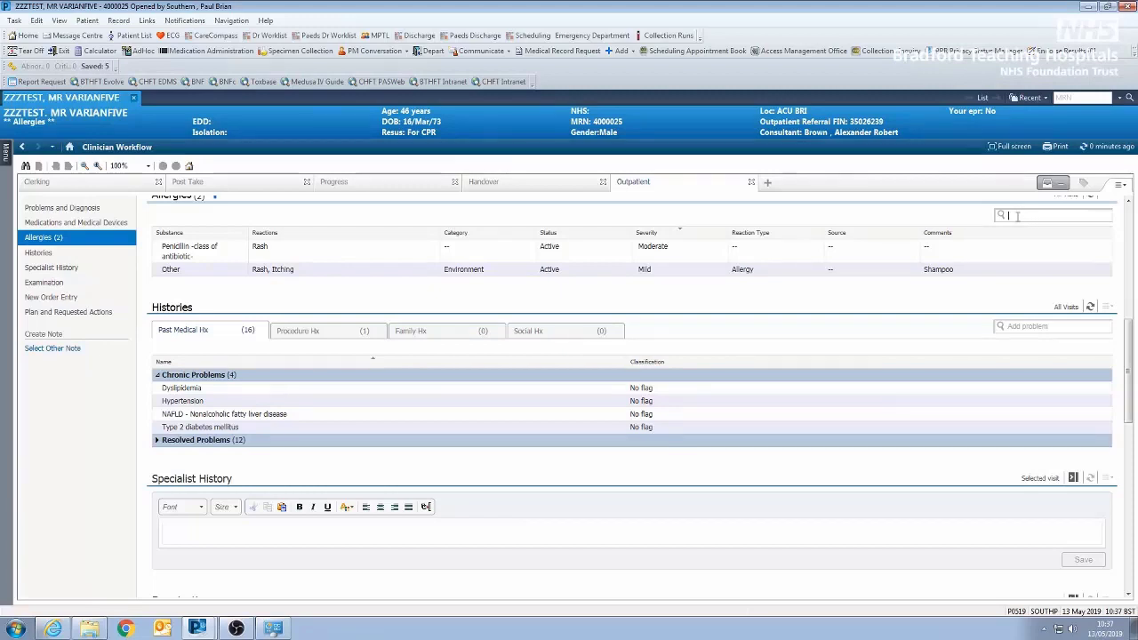
text(nifed)
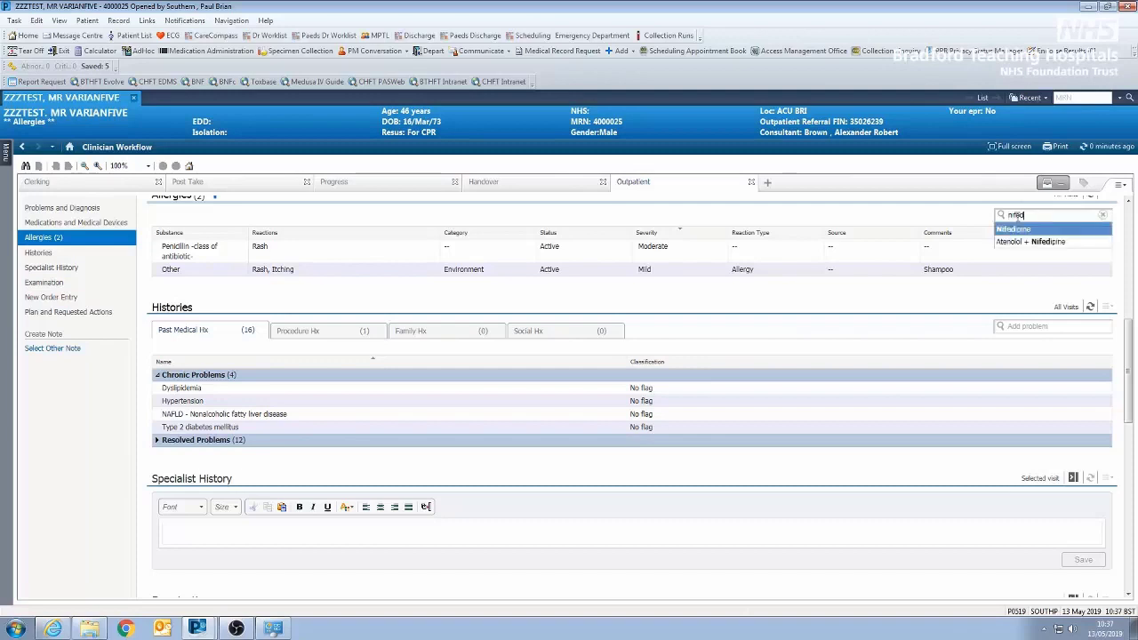
click(1018, 230)
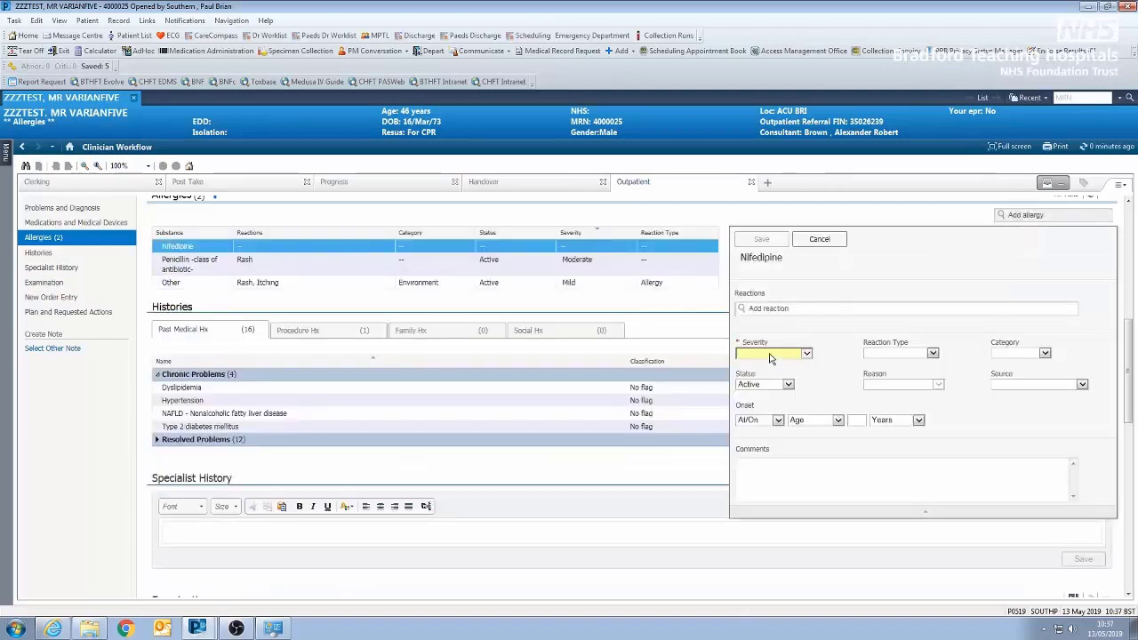
- Record Drug rash as the Nifedipine reaction with Moderate severity and save the allergy
click(796, 310)
text(rash)
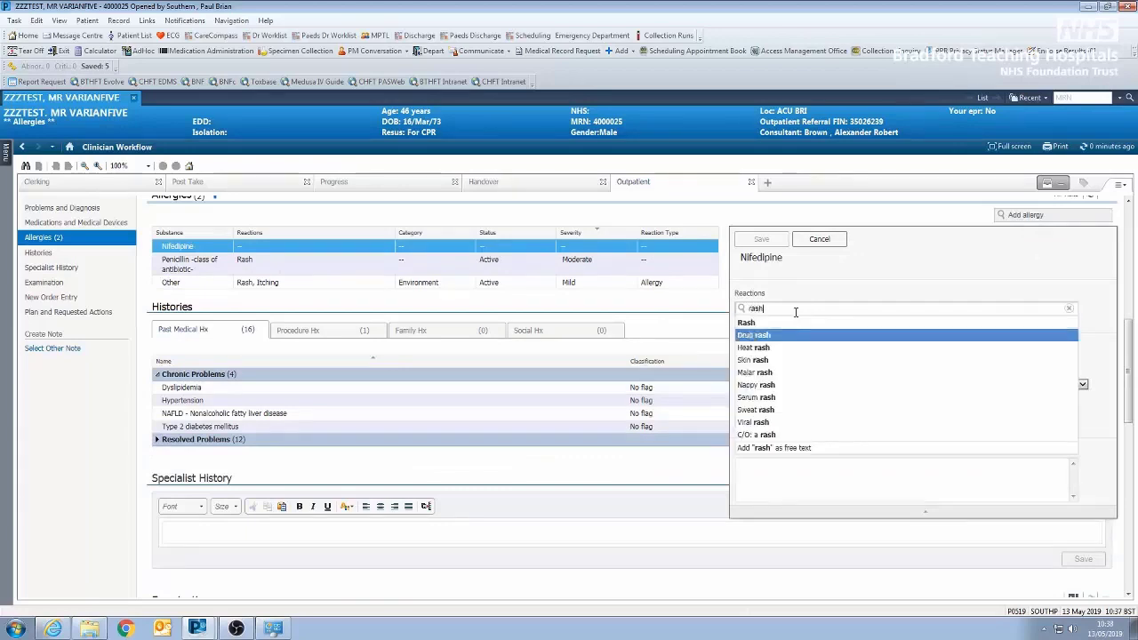
key(Return)
click(806, 369)
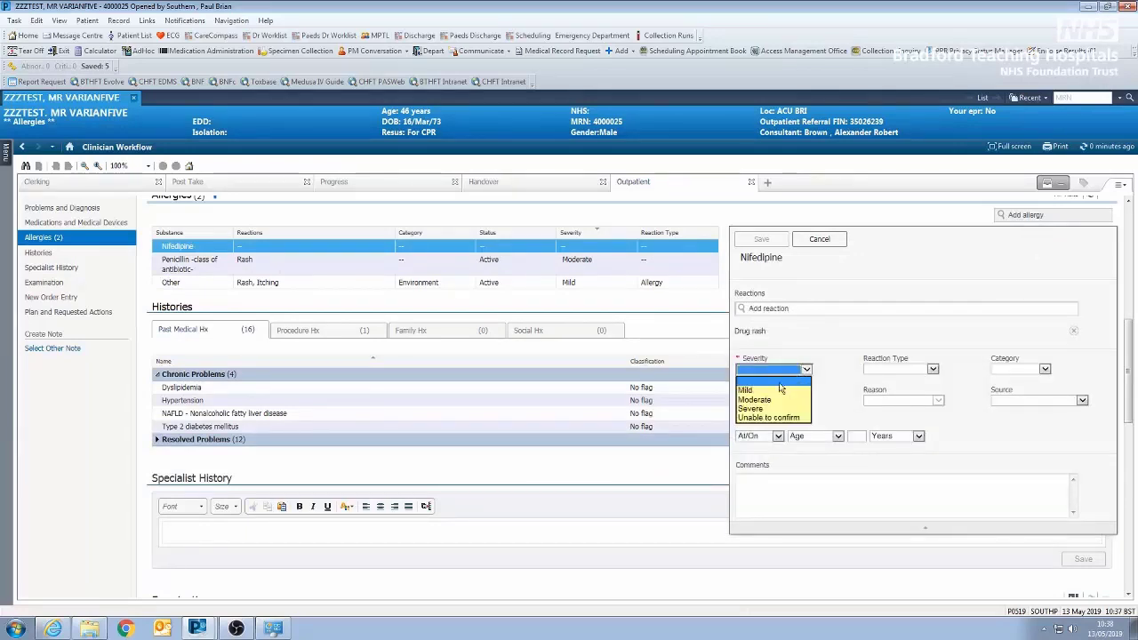
click(768, 402)
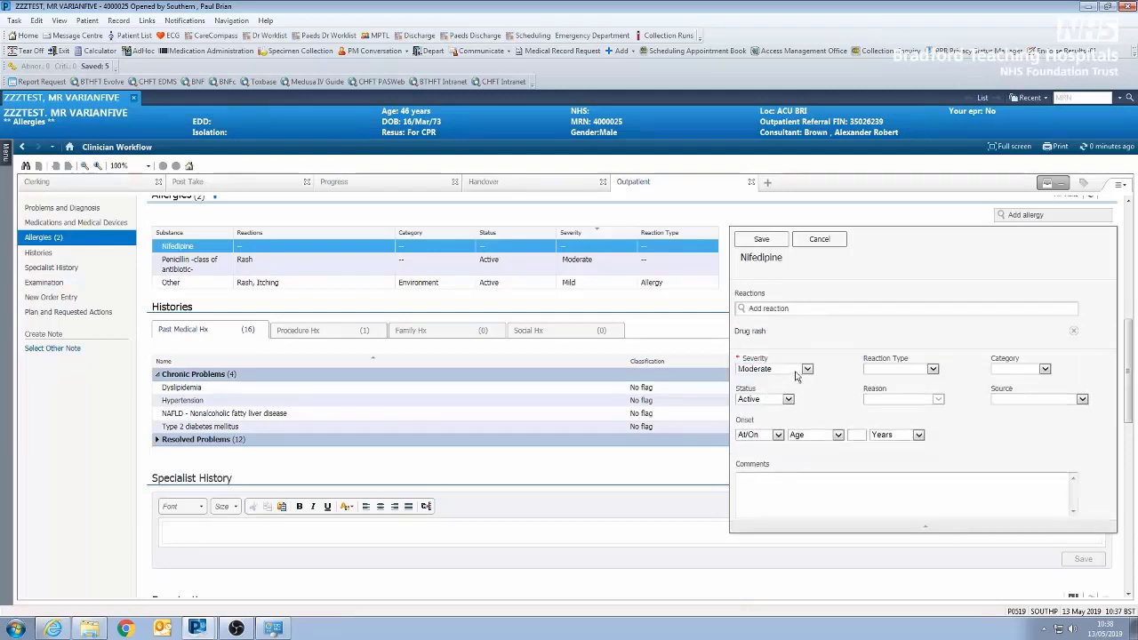
click(754, 240)
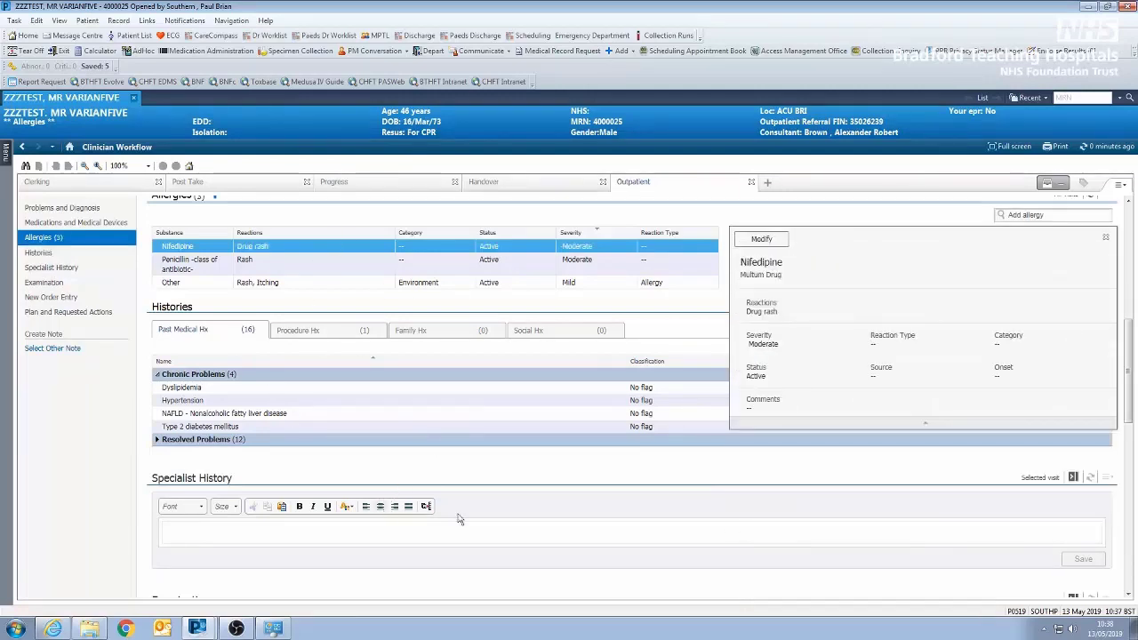
- Enter "Raised ALT 50 - 70" and "No other liver issues" on separate lines in the Specialist History
scroll(546, 525, down, 1)
scroll(546, 518, down, 1)
click(363, 405)
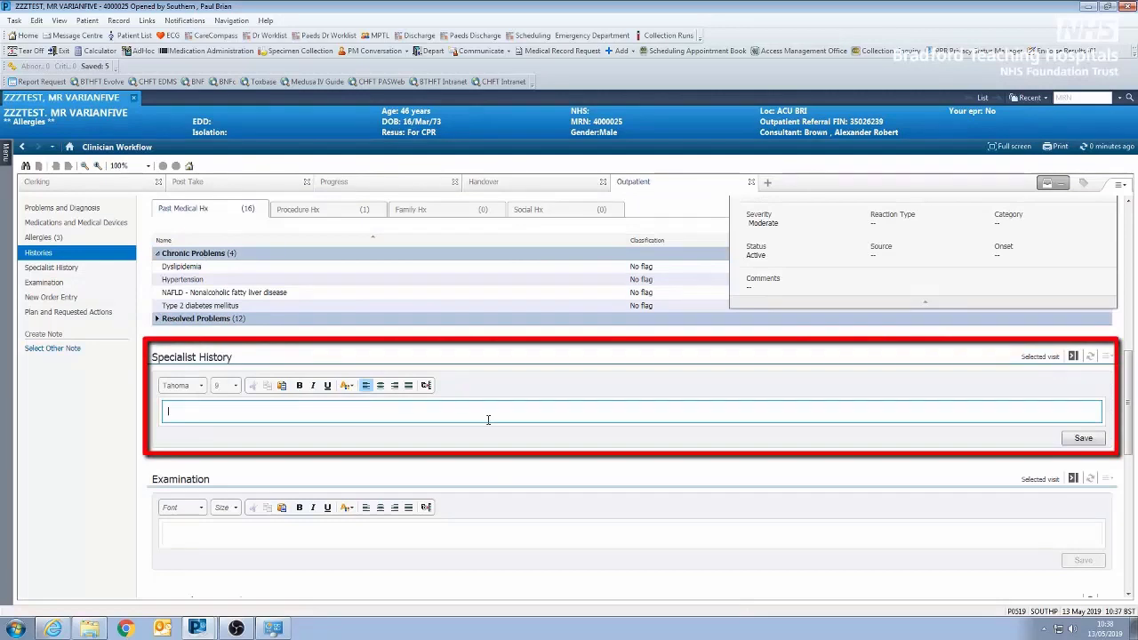
text(Raised ALT 50)
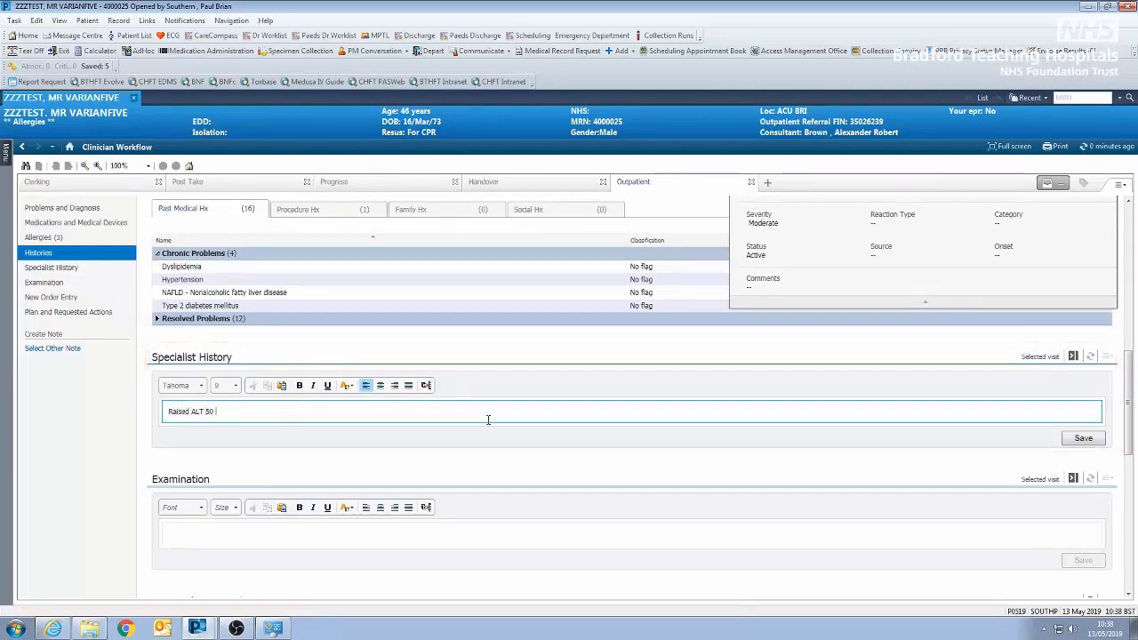
text( - 70)
key(Return)
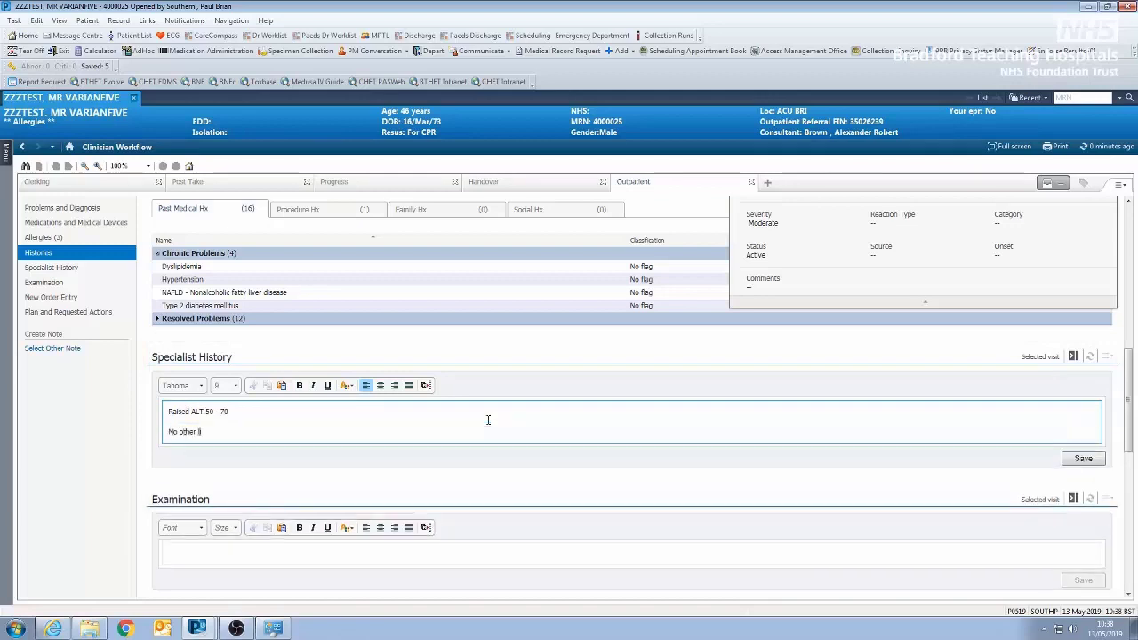
text(issues)
key(Return)
- Add the lines "No med, antibs." and "No illicit drugs" to the Specialist History
text(No med, )
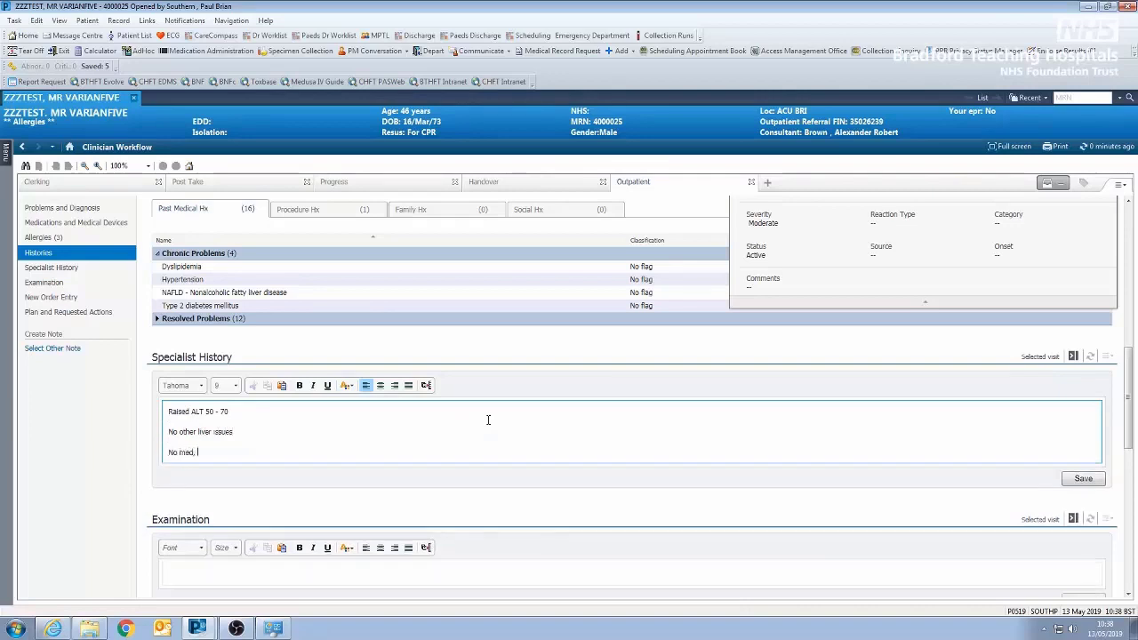
text(antibs.)
key(Return)
text(No ill)
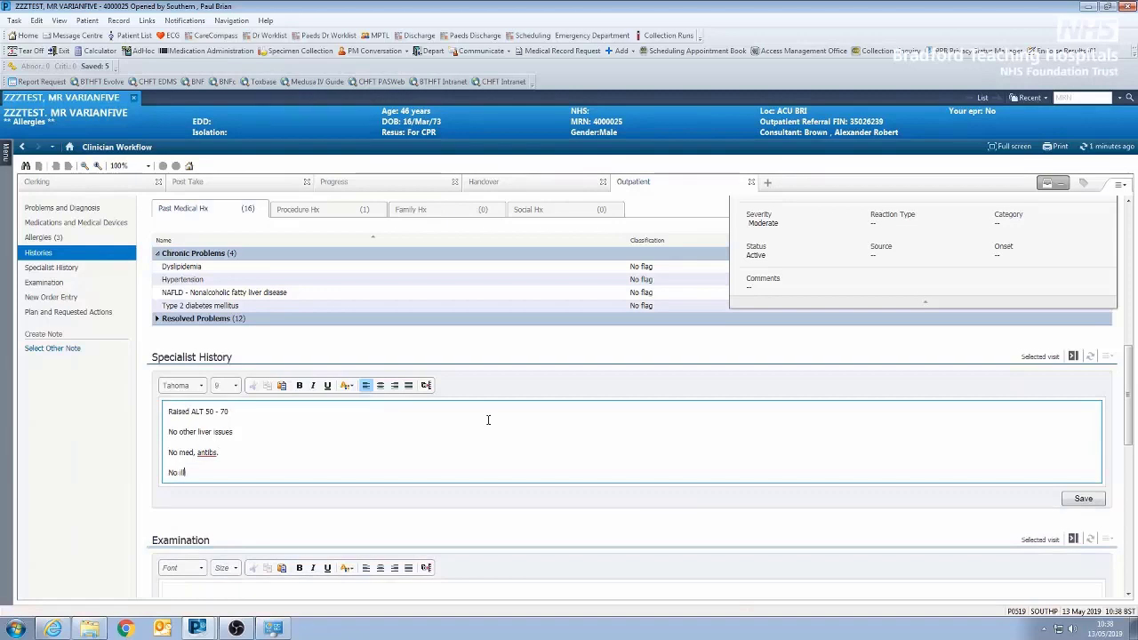
text(icit drugs)
key(Return)
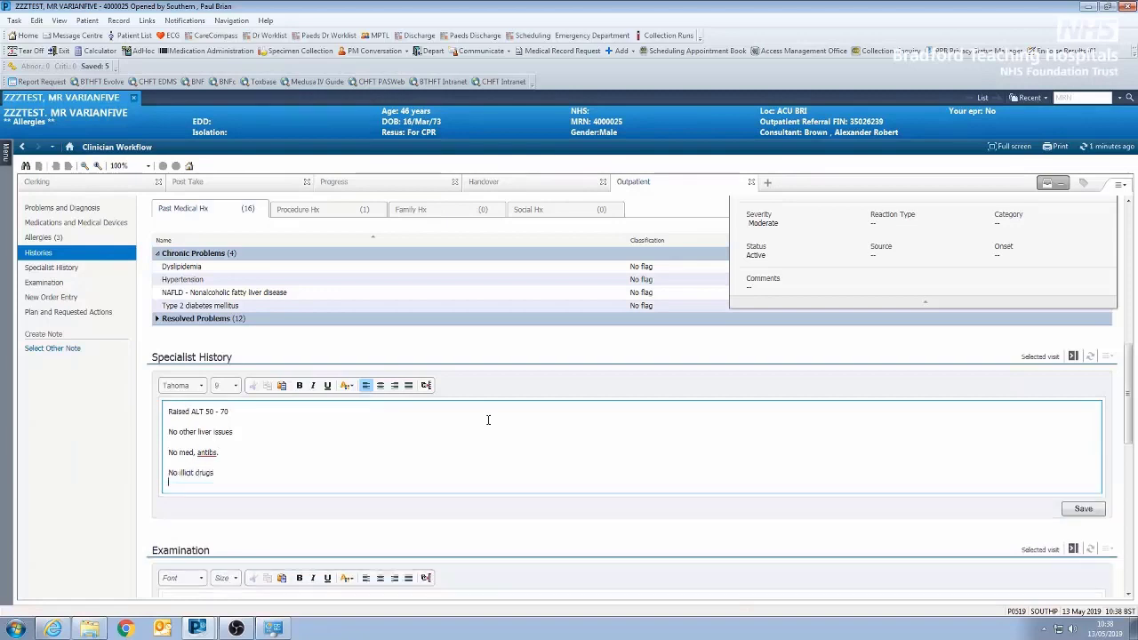
- Add the lines "Weight static" and "DM well controlled." to the Specialist History
text(Weight static)
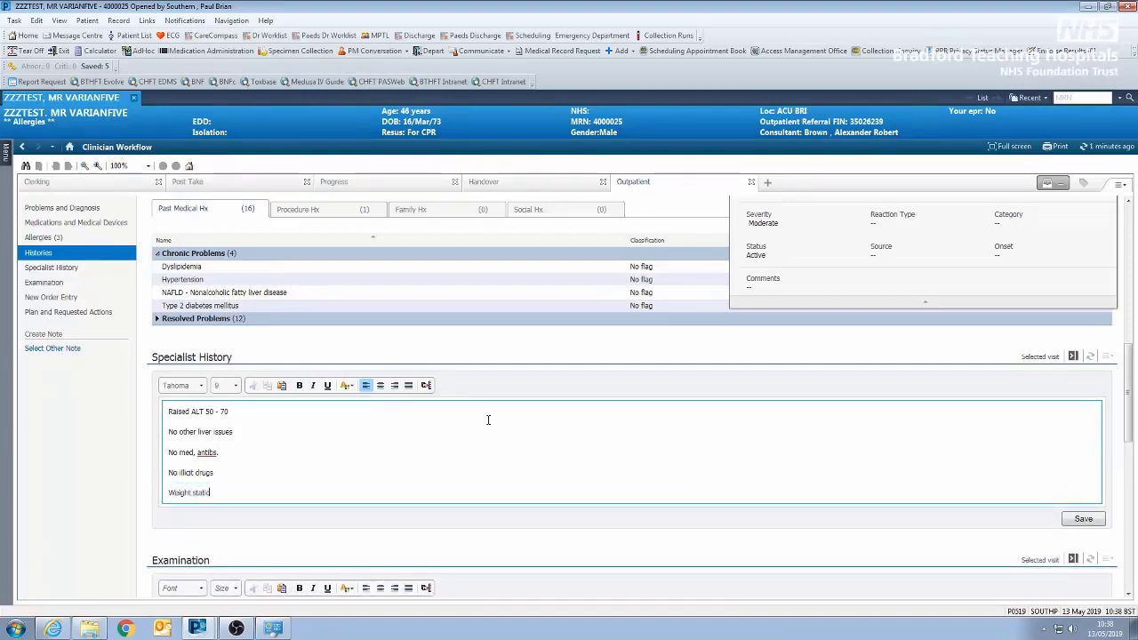
key(Return)
text(DM )
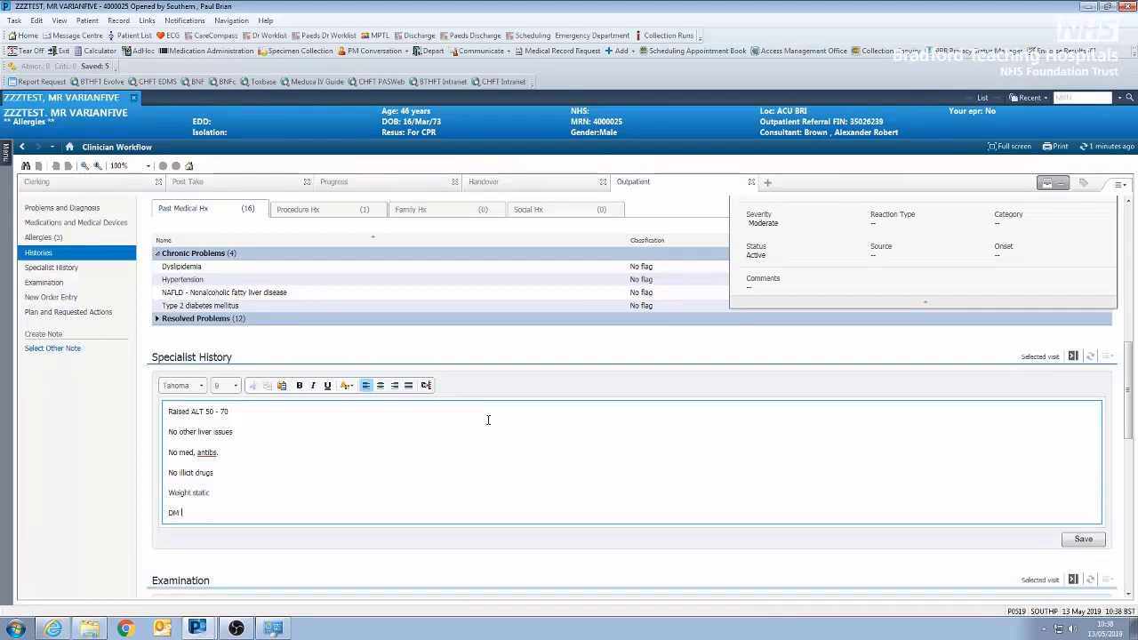
text(well controlled)
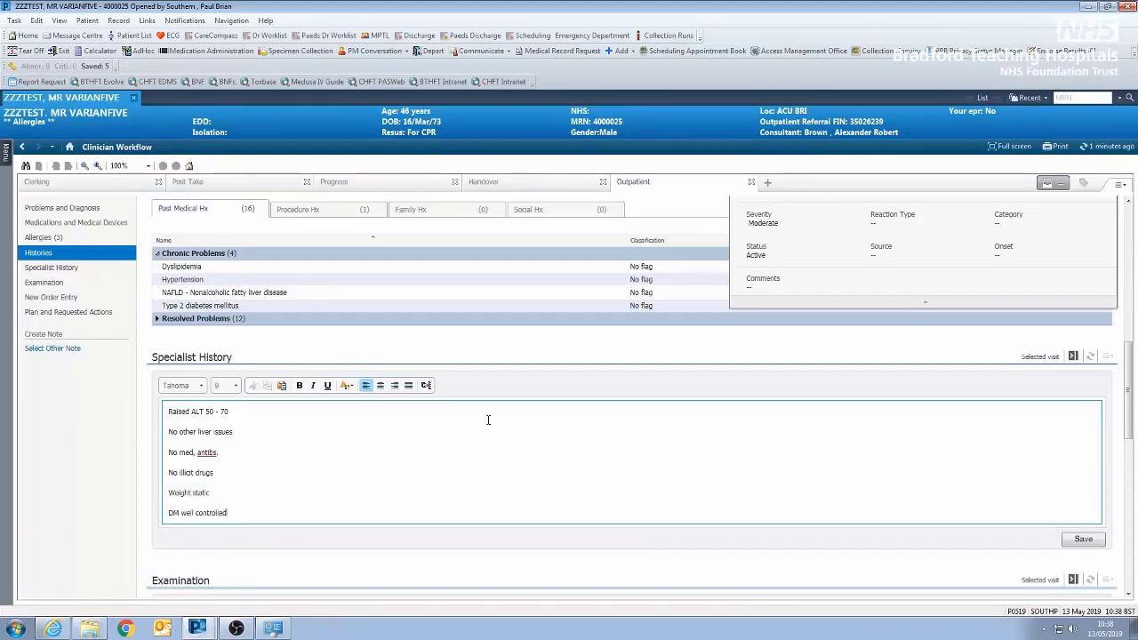
text(.)
key(Return)
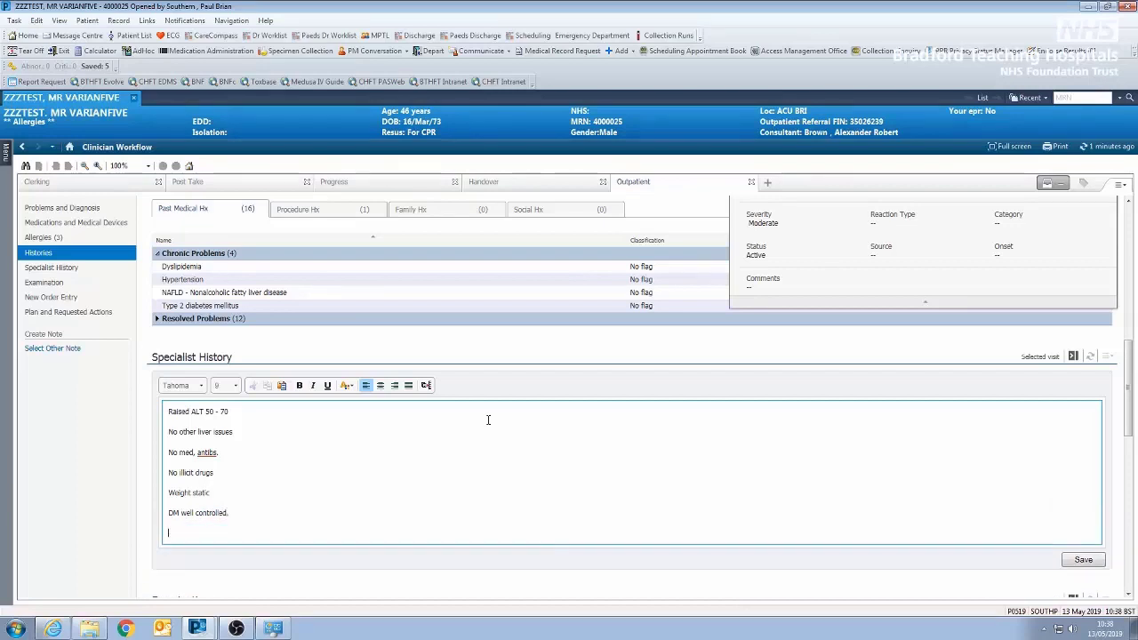
- Try the #new auto-text template at the end of the Specialist History and undo its insertion
text(#n)
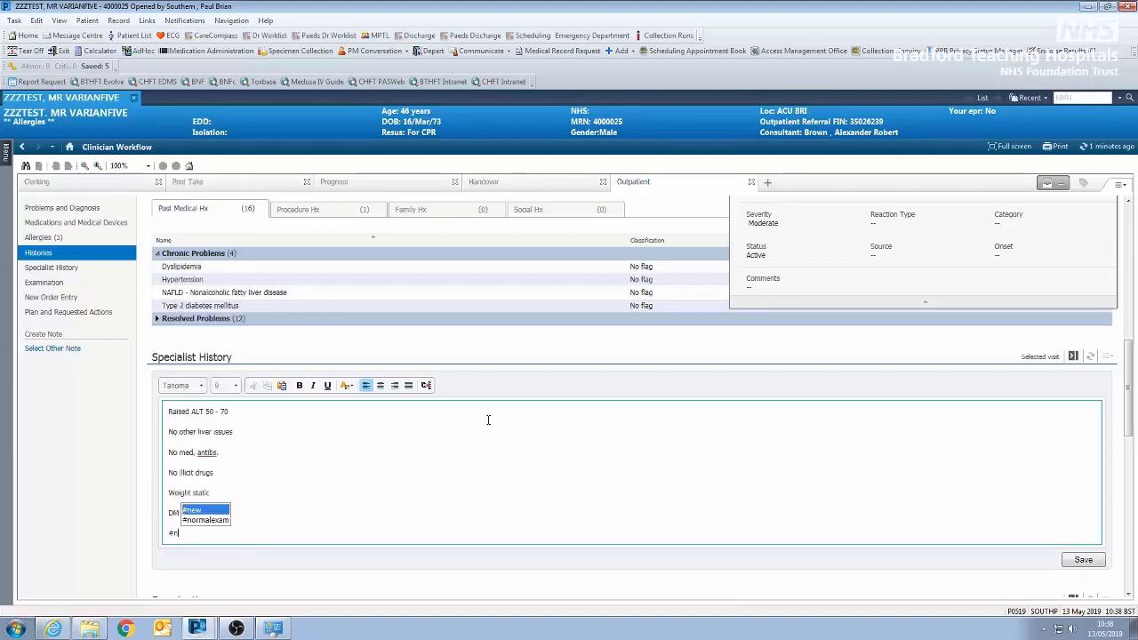
key(Return)
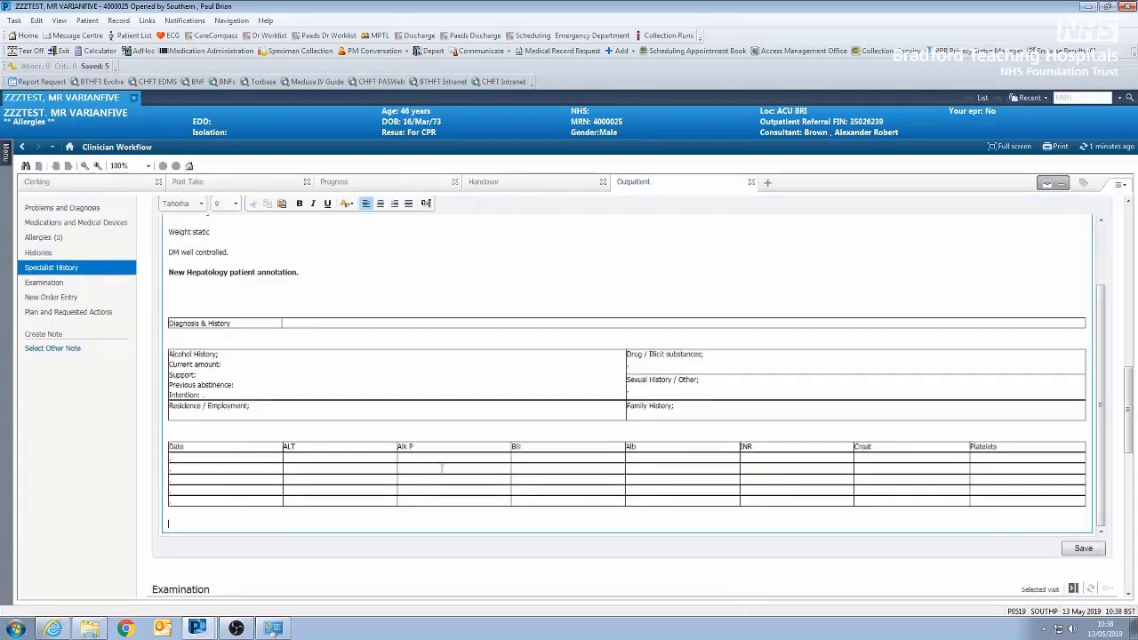
key(ctrl+z)
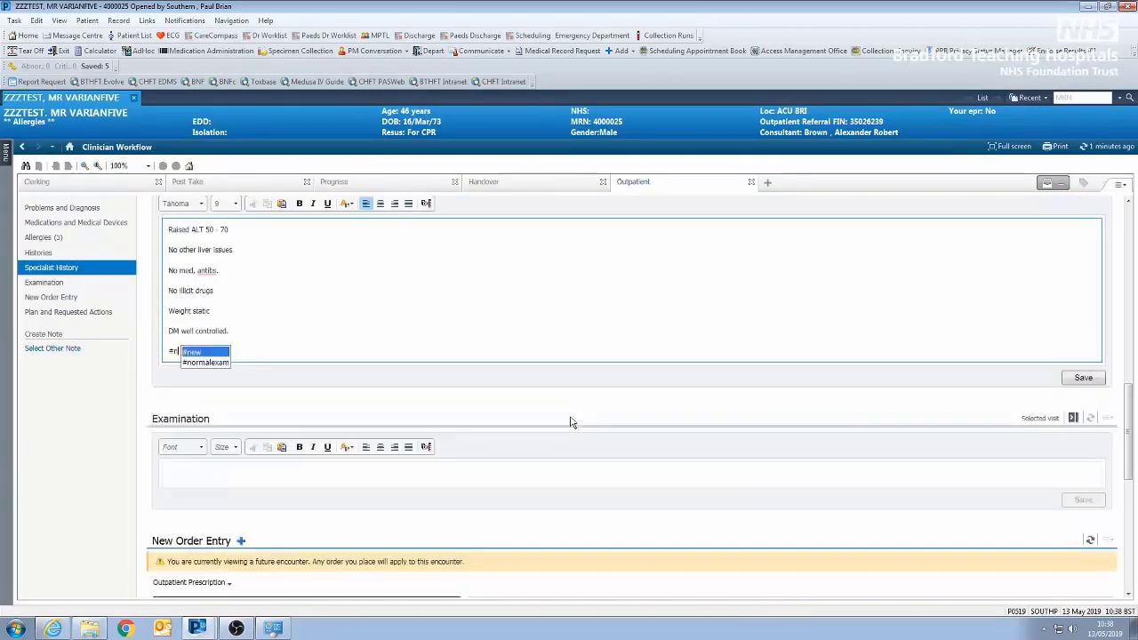
- Fill the Examination section with the #exam auto-text
scroll(525, 323, down, 1)
click(312, 414)
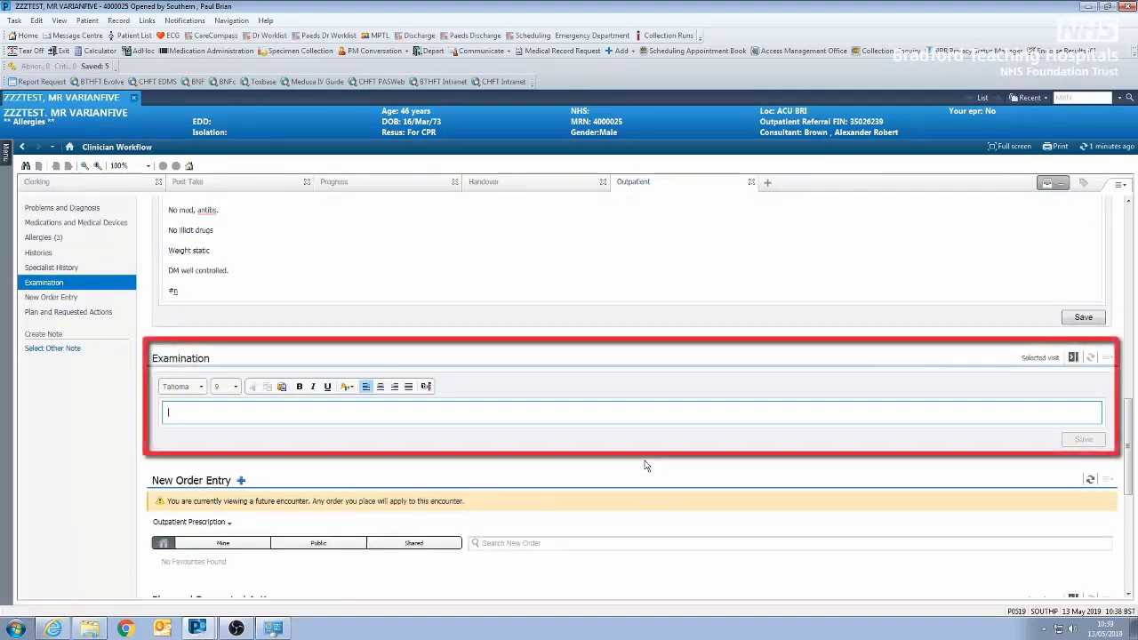
text(#)
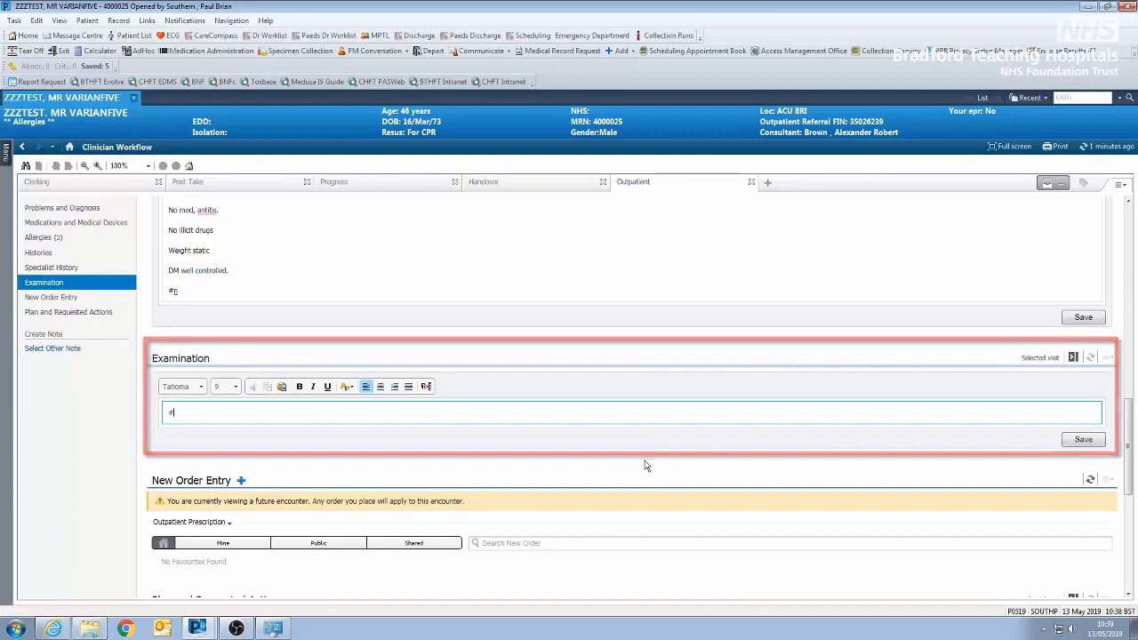
text(ex)
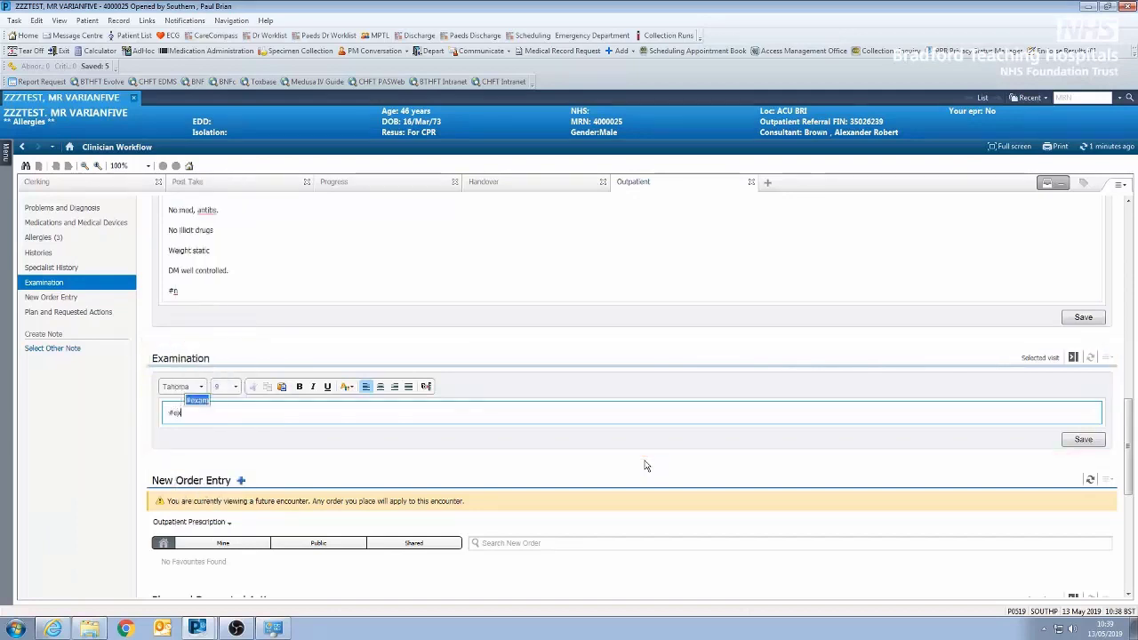
key(Return)
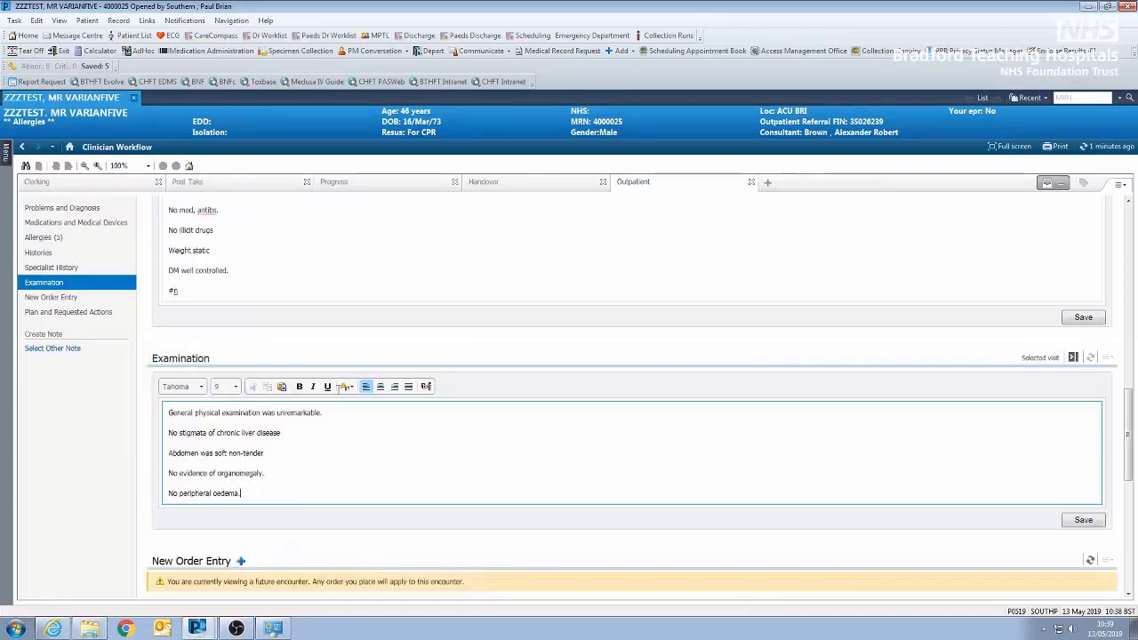
- Open the NAFLD folder of personal favourites under New Order Entry
scroll(424, 472, up, 5)
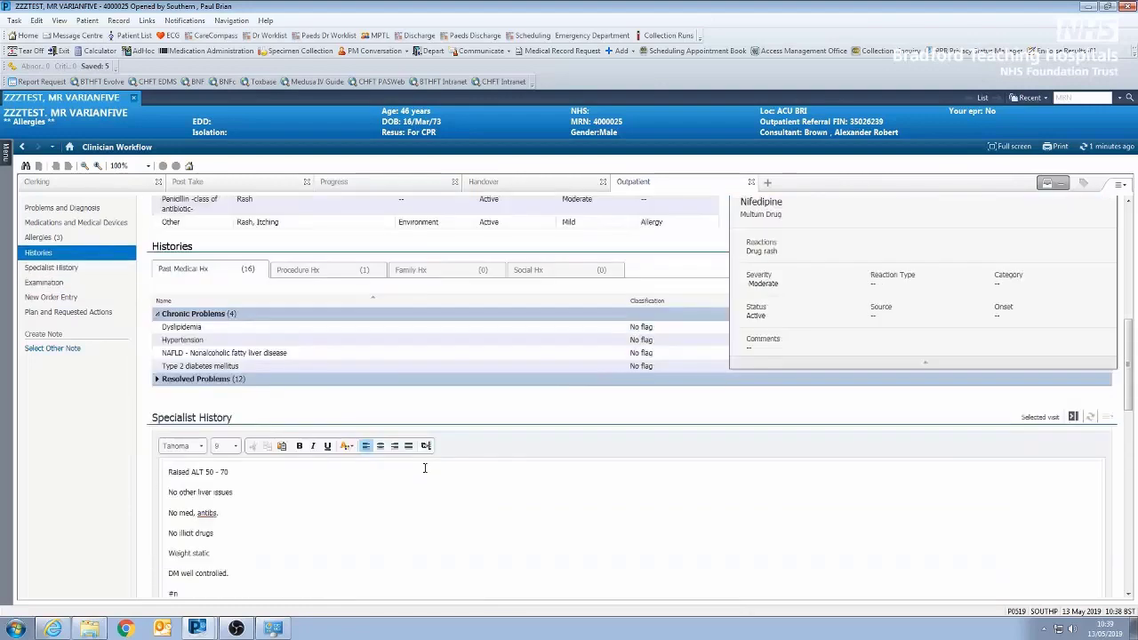
scroll(422, 478, down, 5)
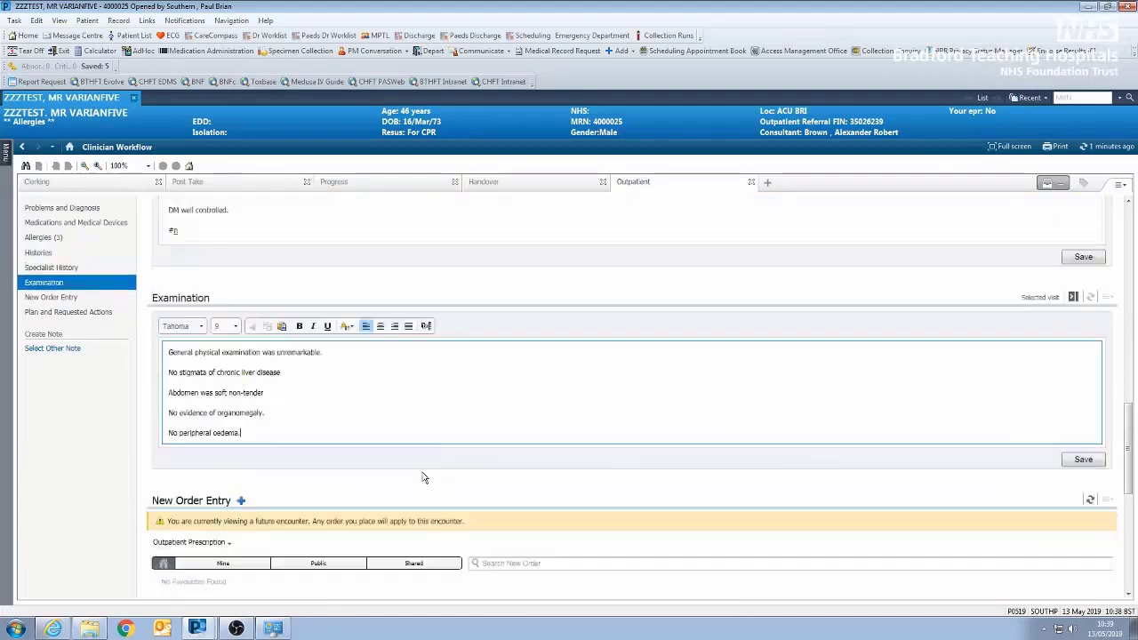
scroll(421, 479, down, 1)
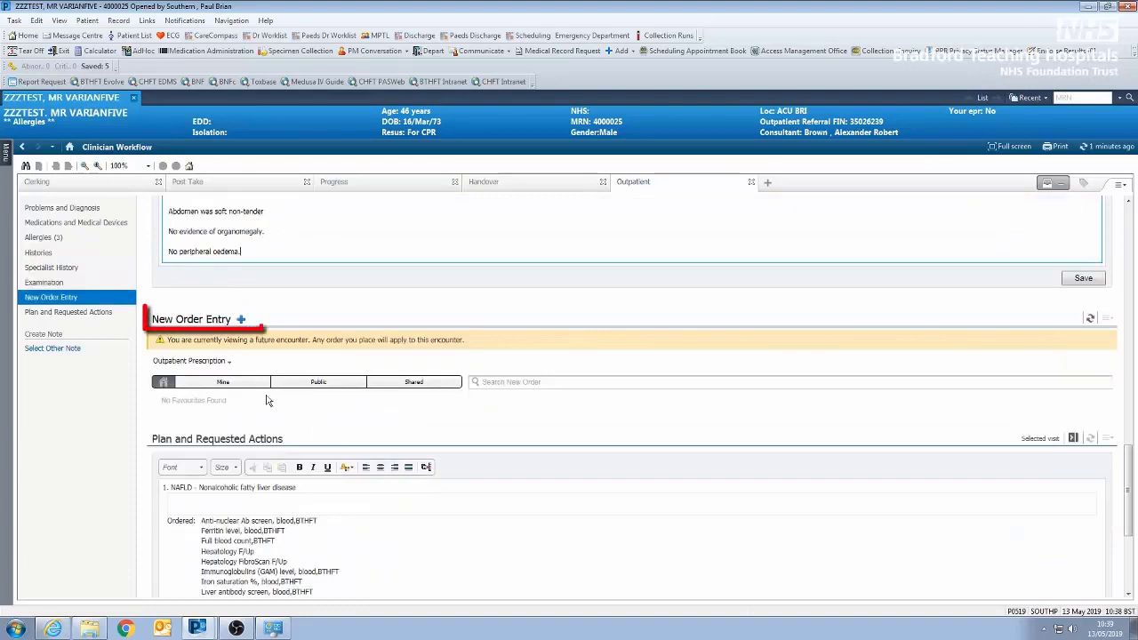
click(222, 389)
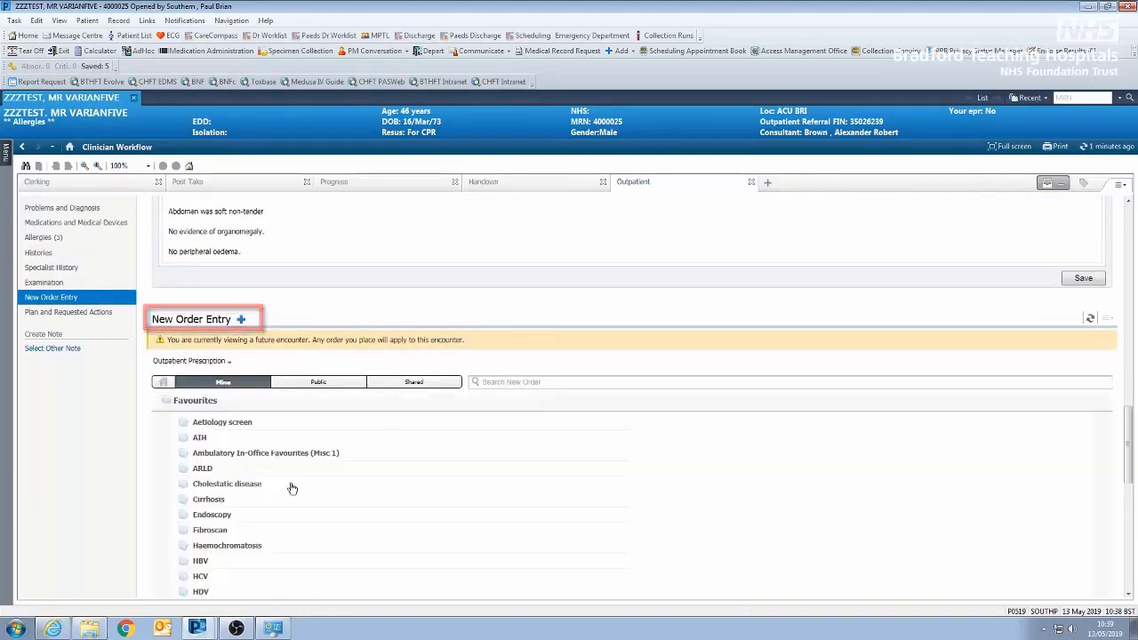
scroll(395, 477, down, 4)
scroll(394, 476, up, 1)
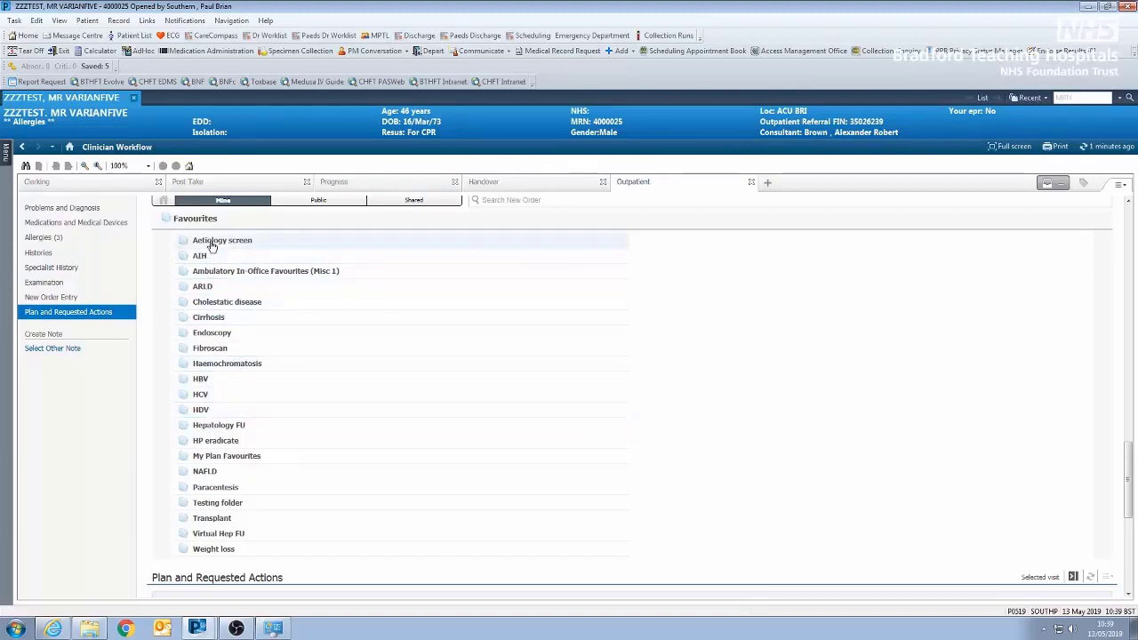
click(205, 472)
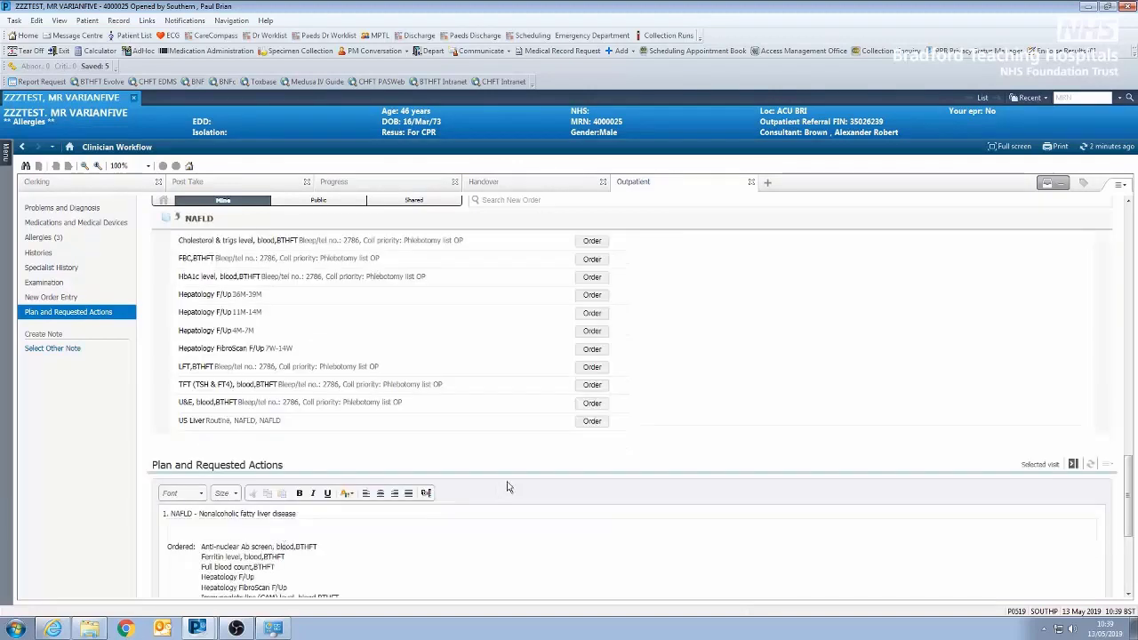
- Order the NAFLD blood tests: Cholesterol & trigs level, FBC, HbA1c level, LFT and TFT (TSH & FT4)
click(593, 241)
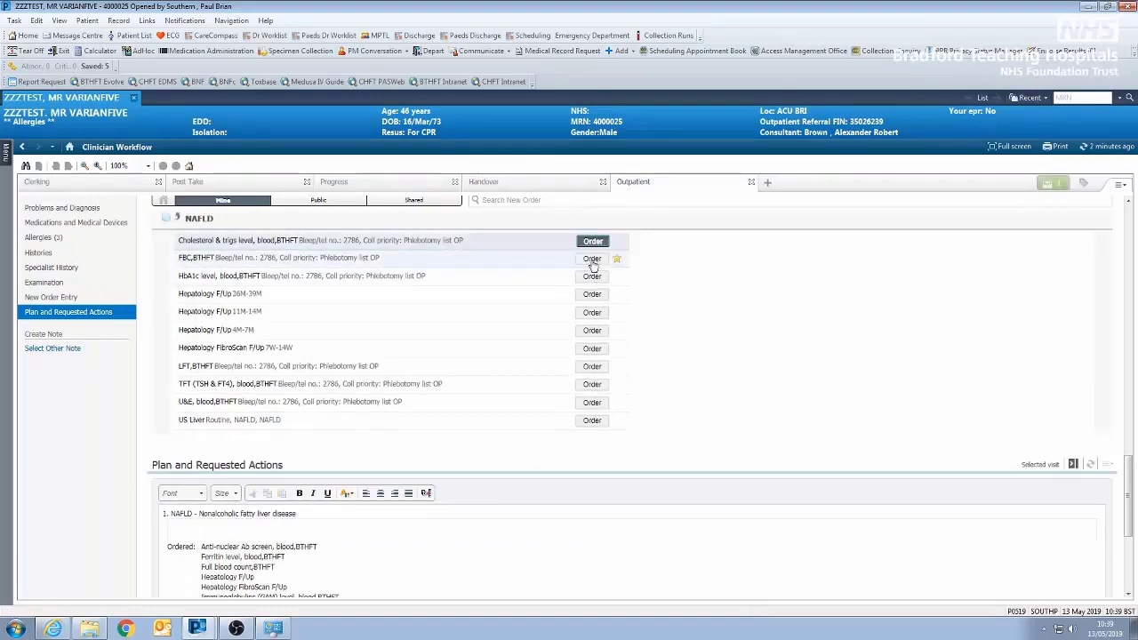
click(592, 259)
click(592, 275)
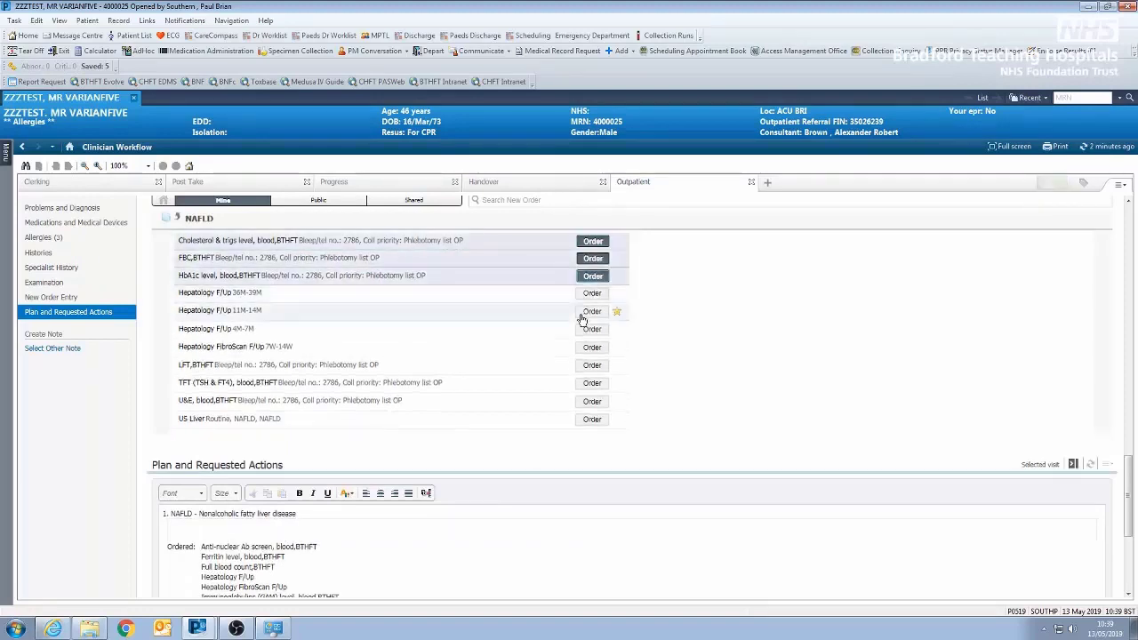
click(592, 367)
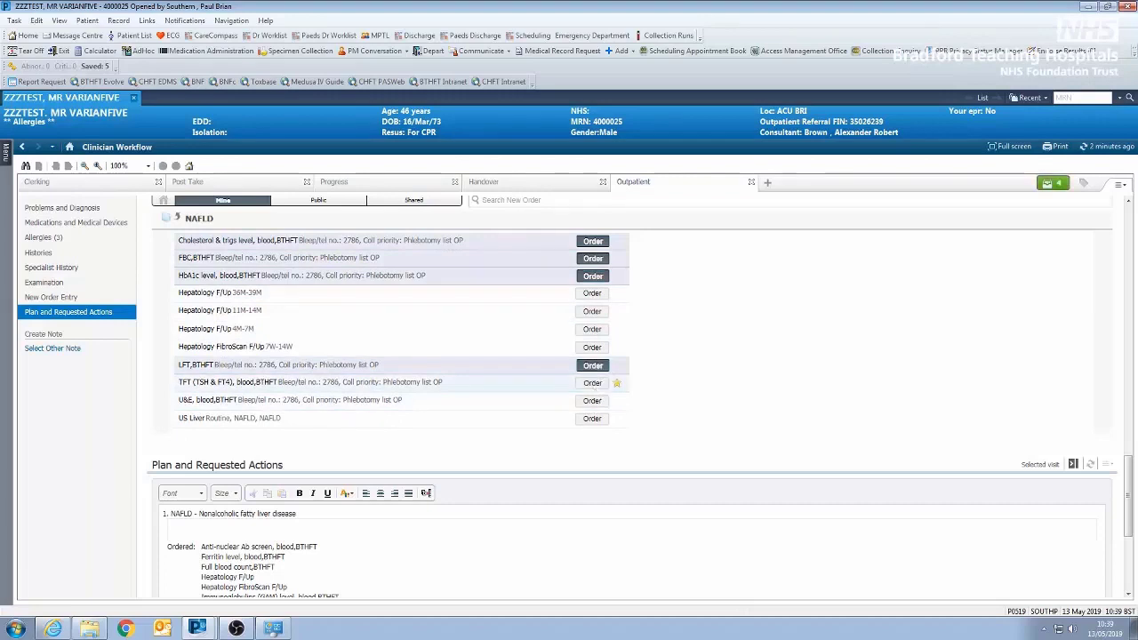
click(593, 382)
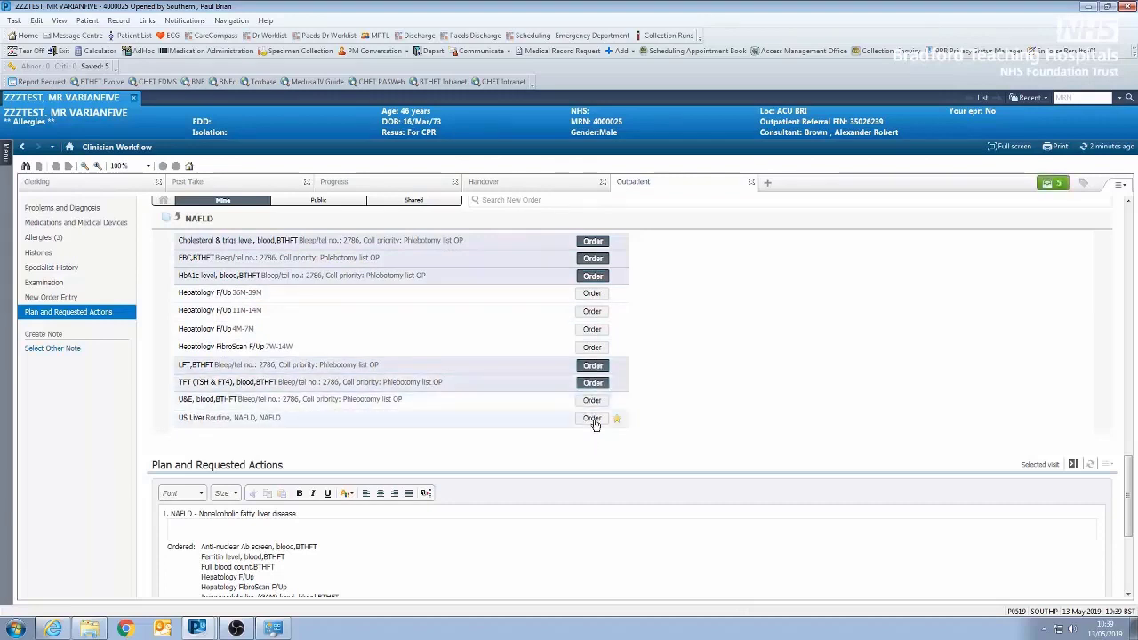
- Order the US Liver scan, the Hepatology FibroScan F/Up 7W-14W and the Hepatology F/Up 4M-7M
click(593, 419)
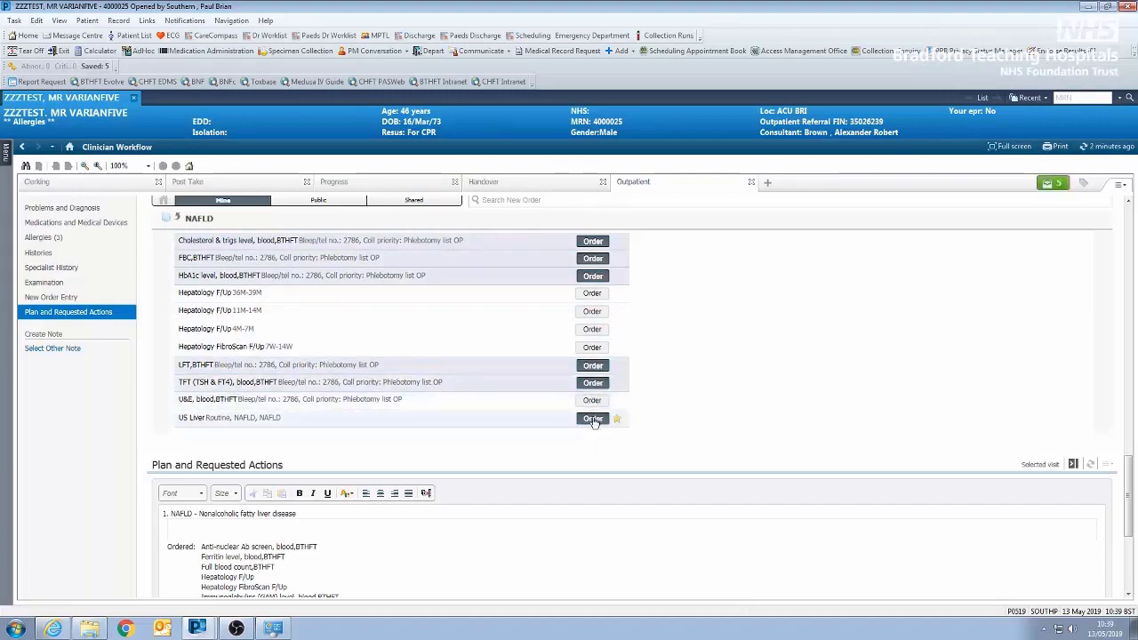
click(592, 348)
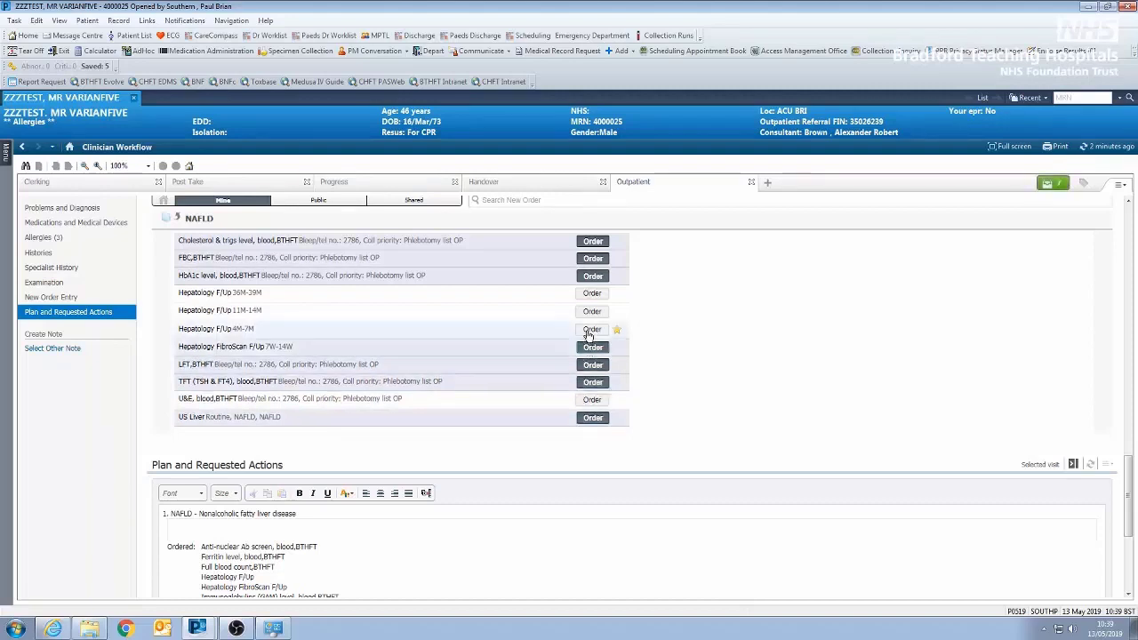
click(592, 331)
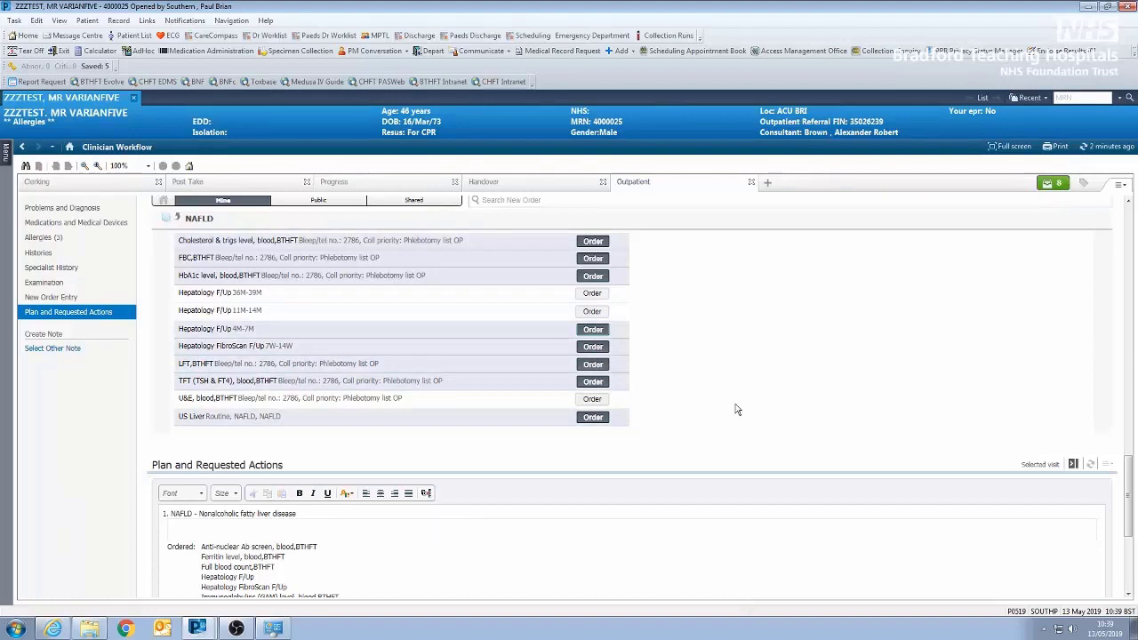
- Open the queued NAFLD orders for signature and start signing them
scroll(693, 379, up, 1)
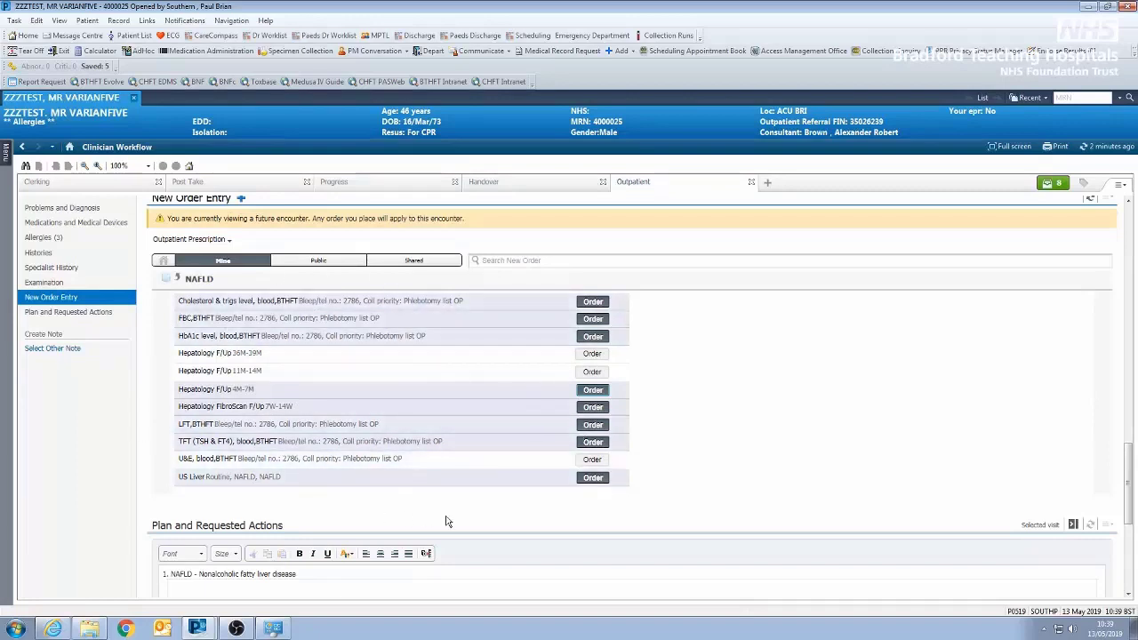
click(1051, 184)
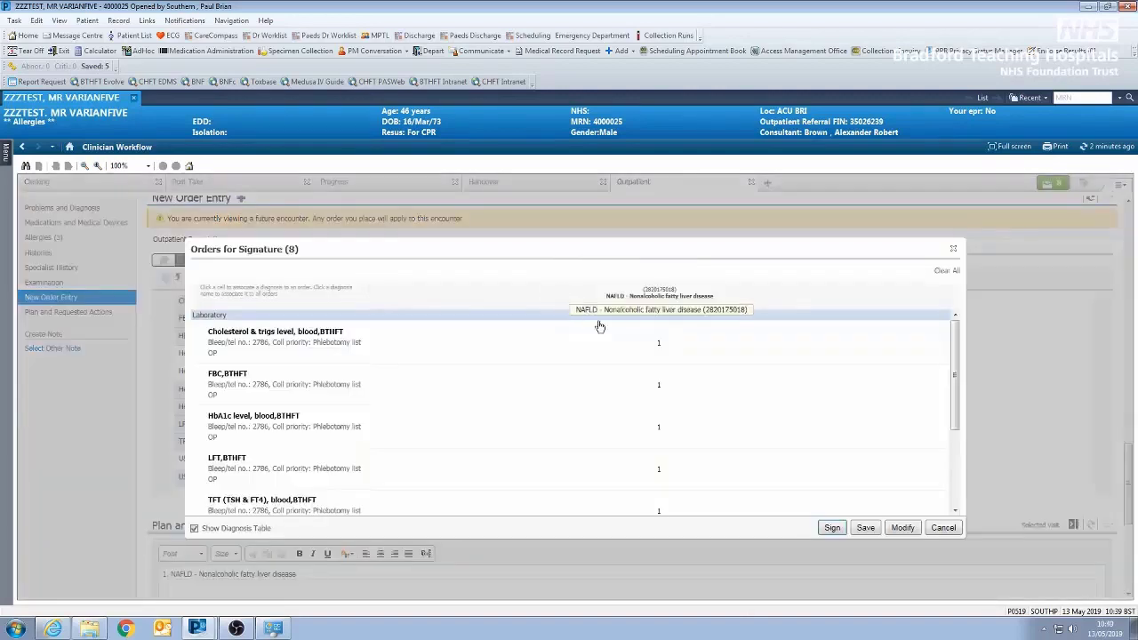
click(833, 528)
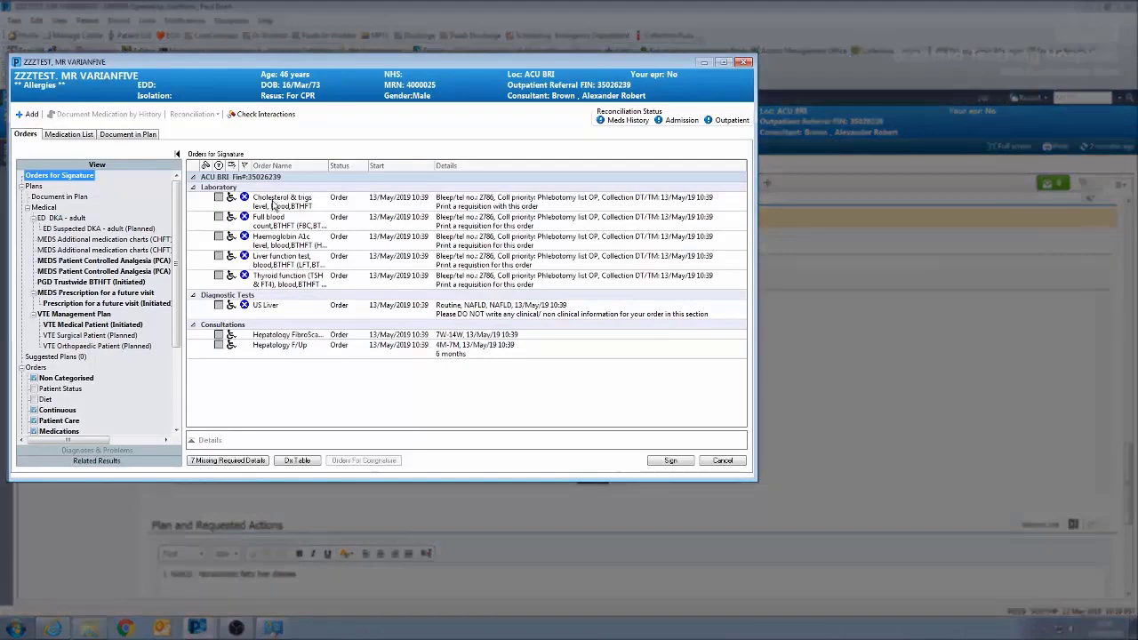
- Select the five laboratory orders together and set their clinical details to NAFLD
click(273, 203)
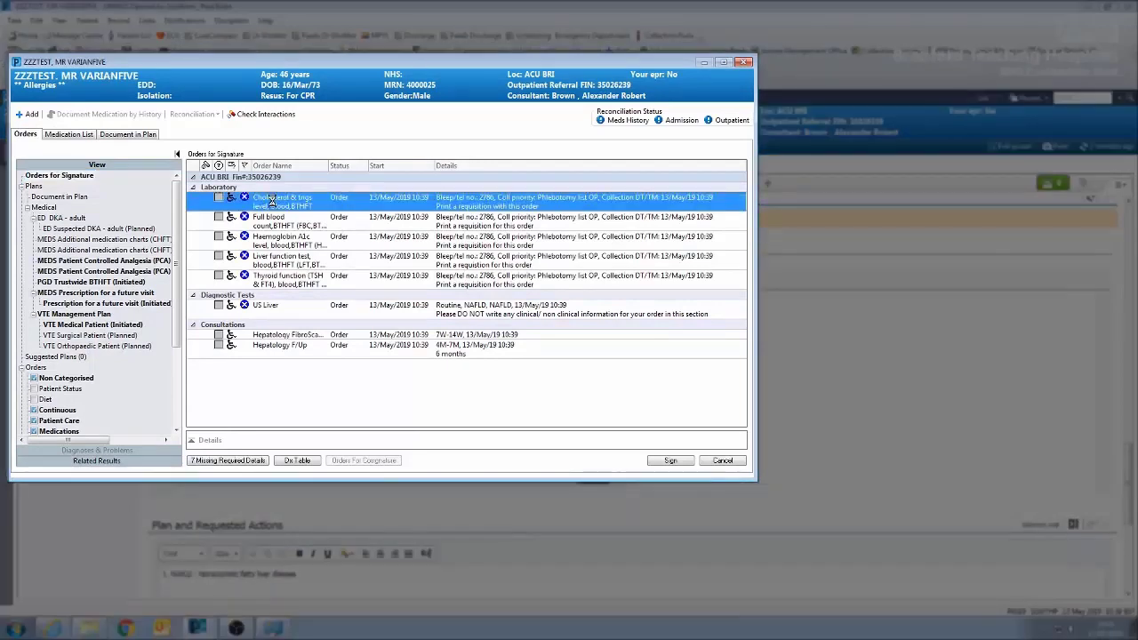
shift+click(296, 283)
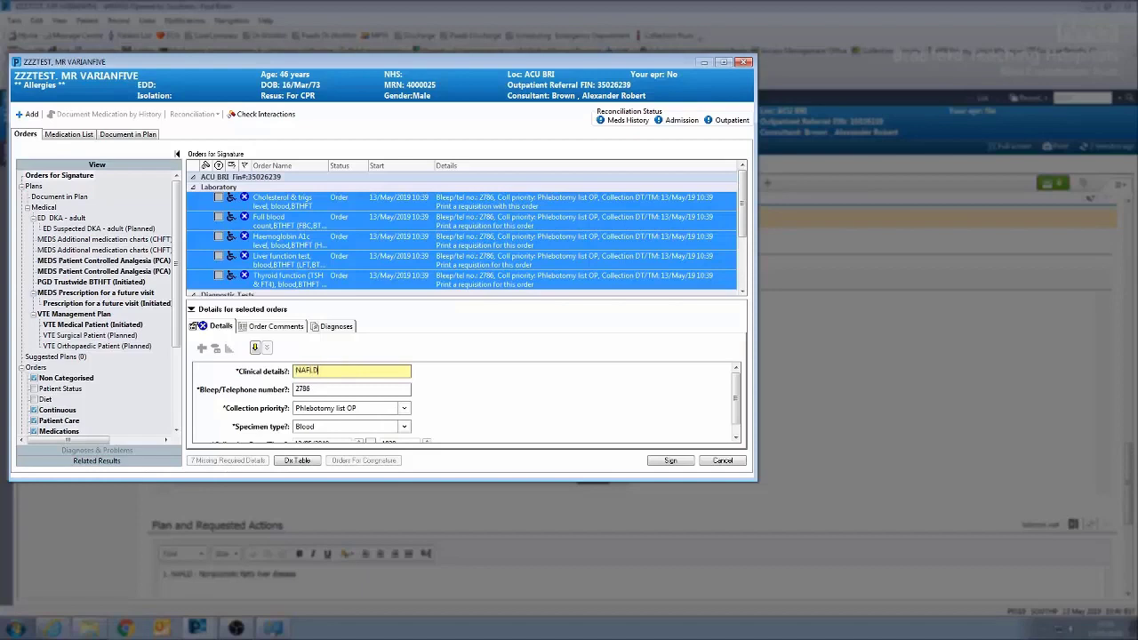
- Set the US Liver order's priority to Routine and fill in its bleep/telephone number
click(743, 293)
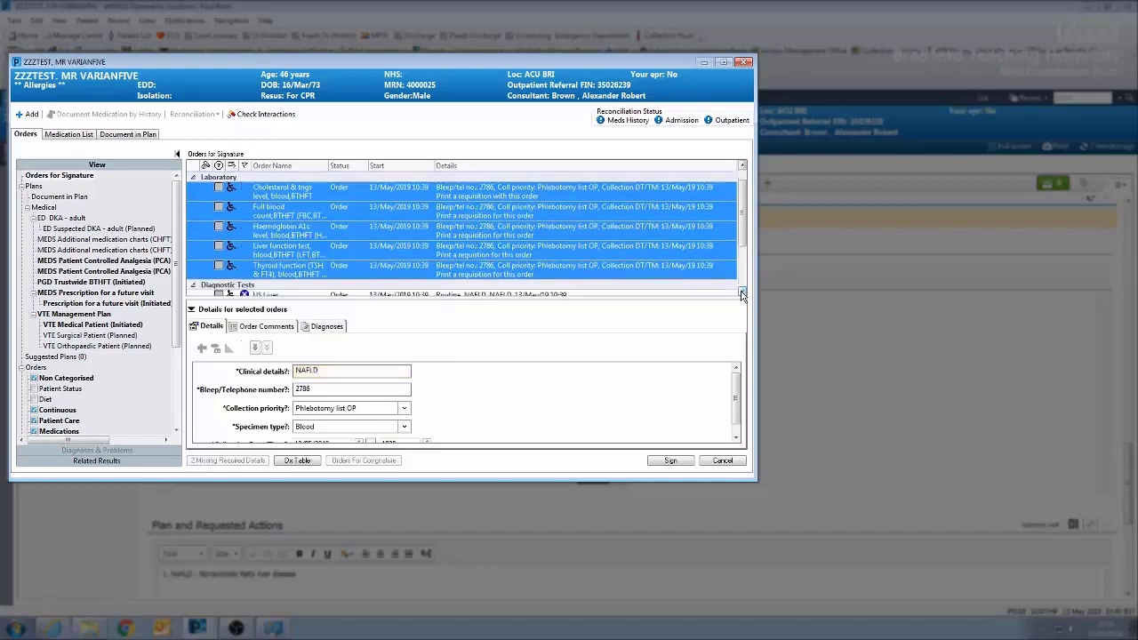
click(742, 294)
click(742, 293)
click(407, 228)
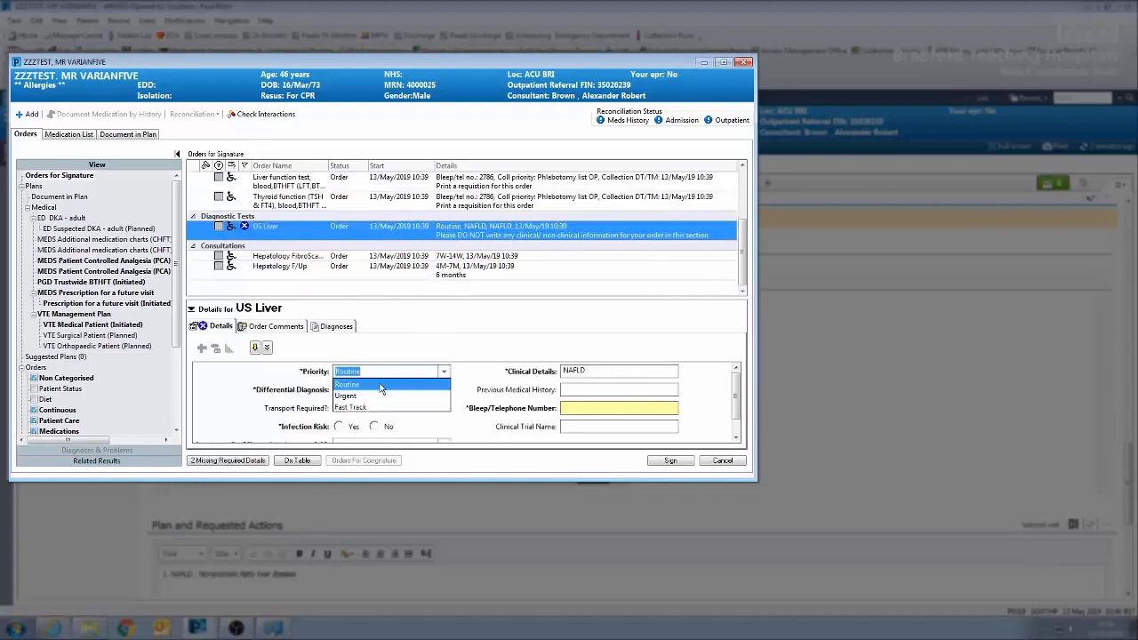
click(380, 385)
click(608, 405)
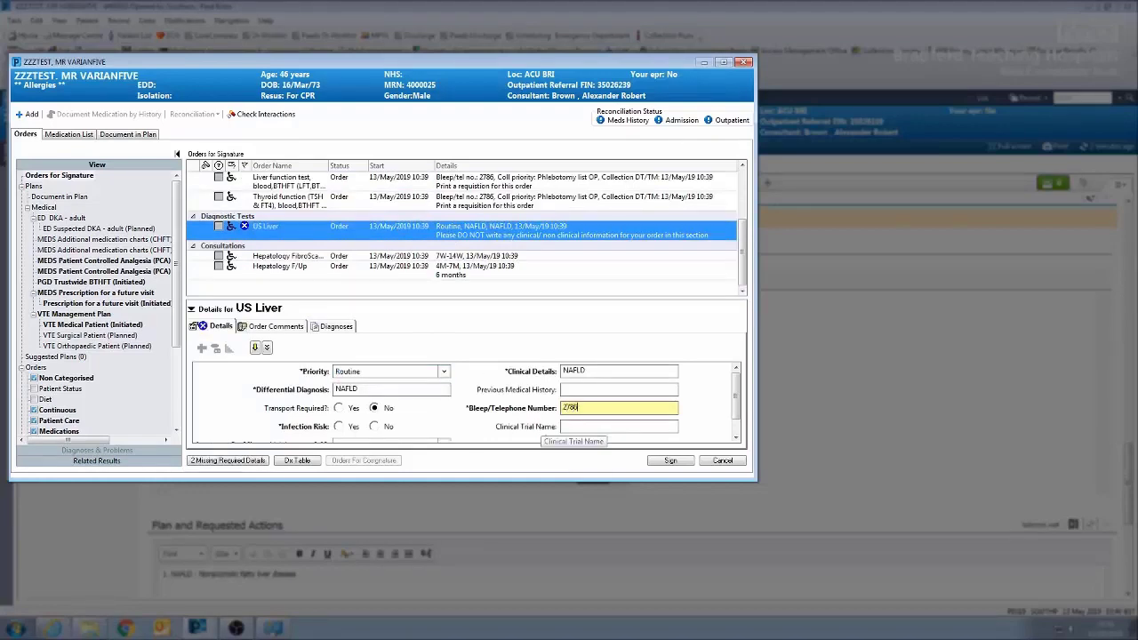
- Check the Hepatology FibroScan F/Up details, try to sign, and set the US Liver order's missing Infection Risk to No
click(339, 258)
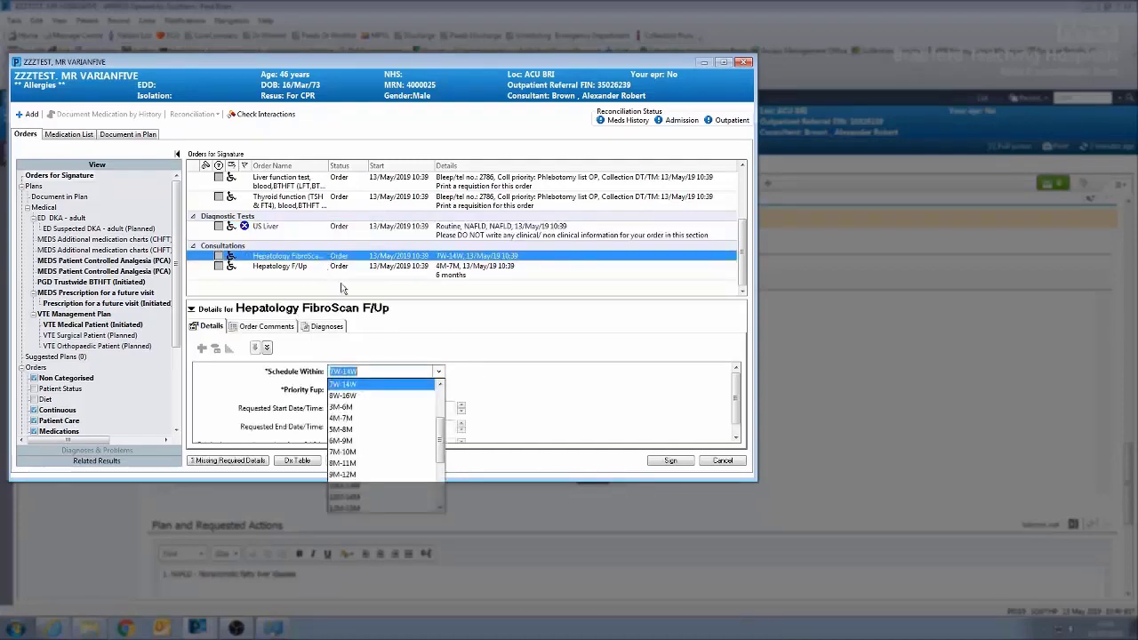
click(670, 463)
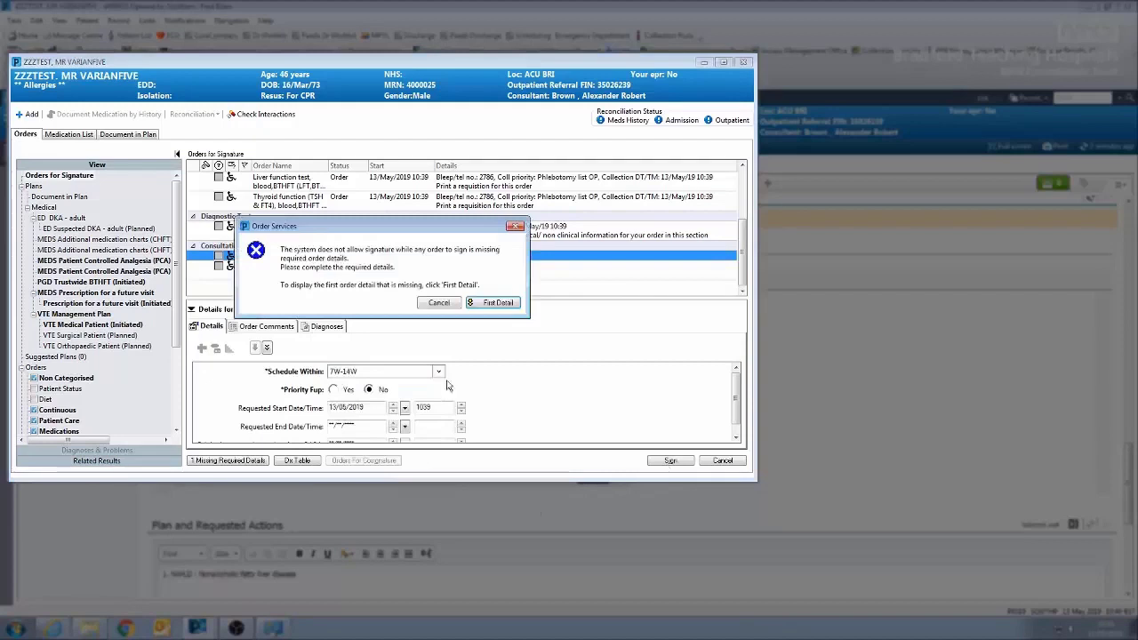
click(494, 304)
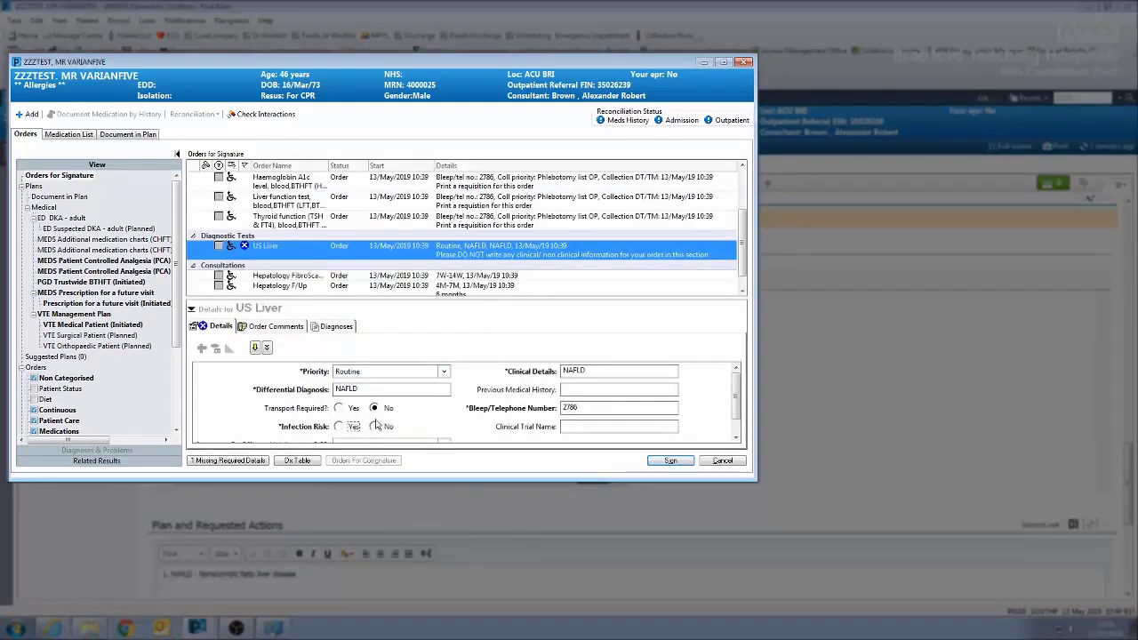
click(375, 427)
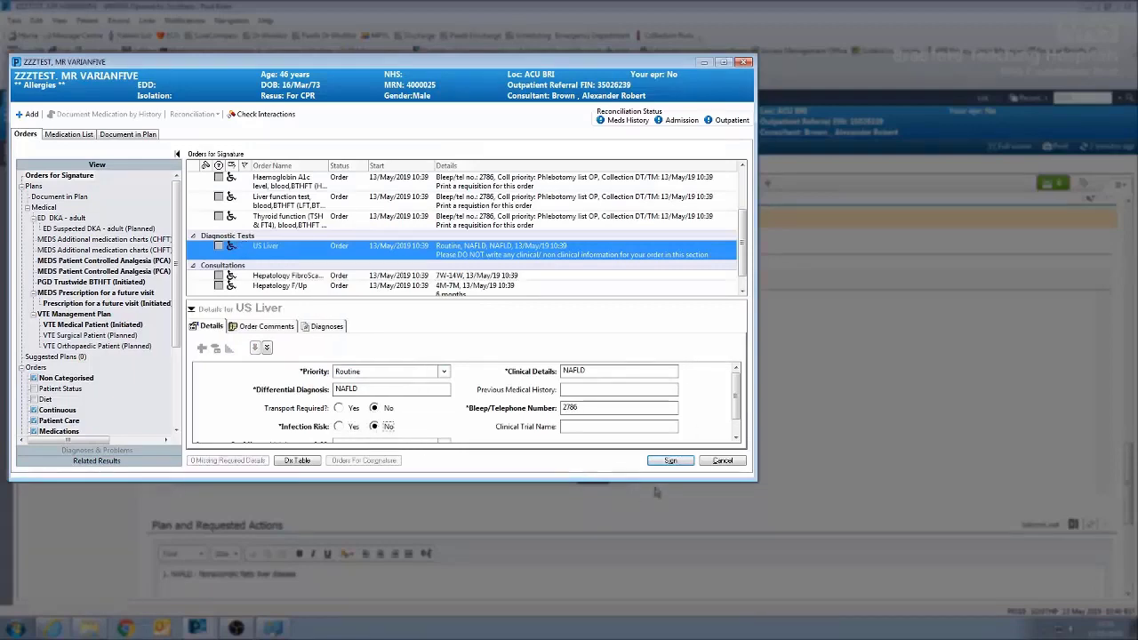
- Sign the orders, choosing to order the duplicate liver function test and full blood count anyway
click(671, 461)
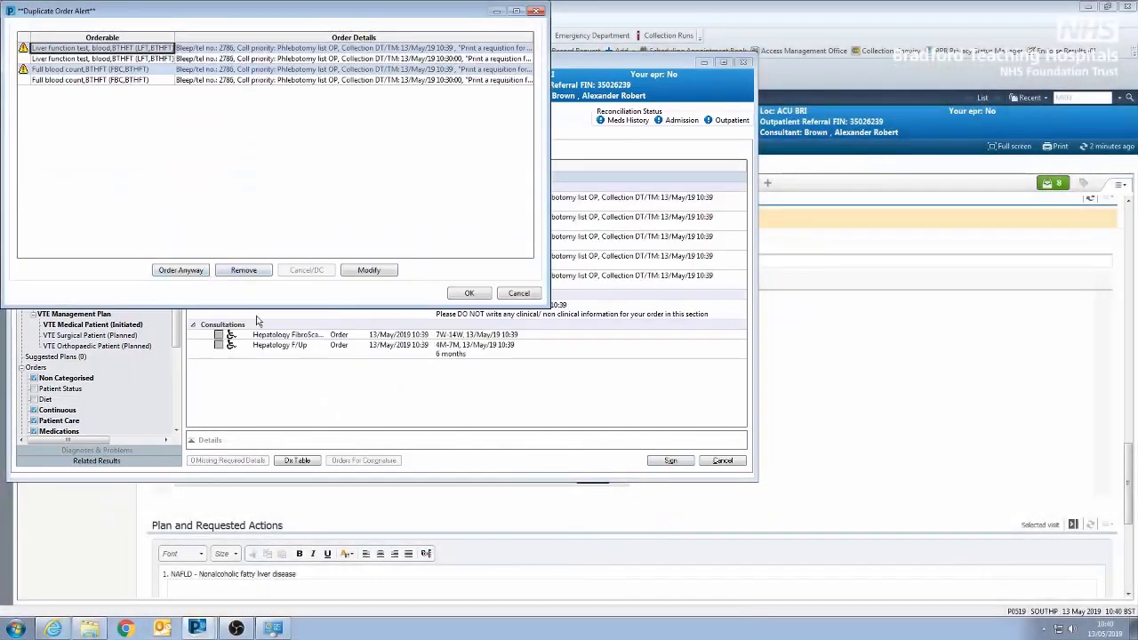
click(182, 269)
click(181, 269)
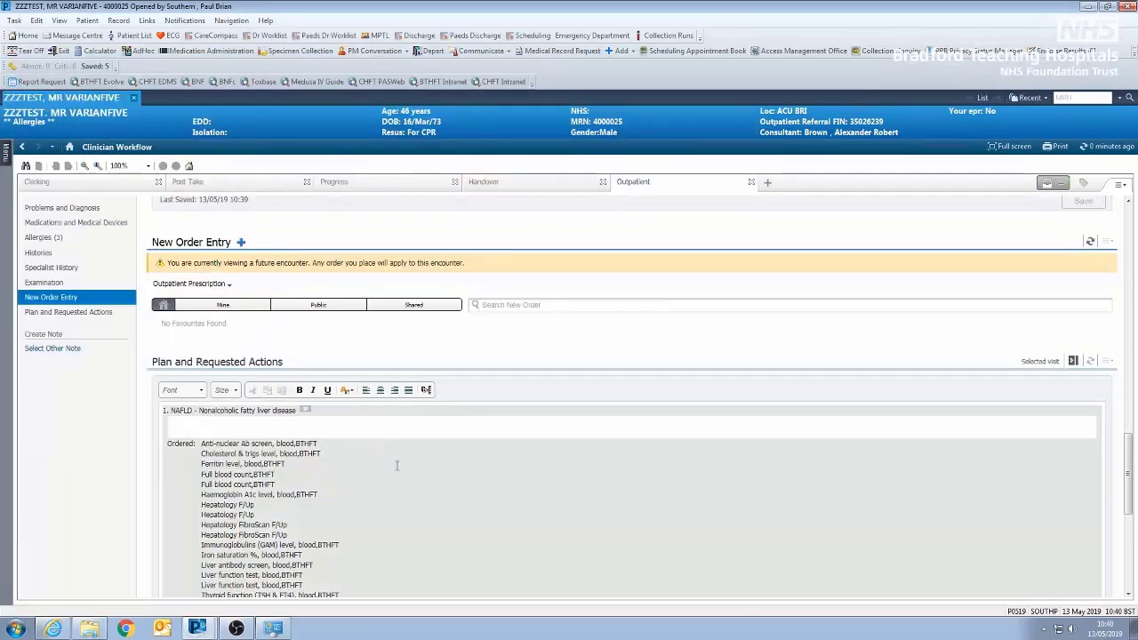
- Check the ordered items in the plan, open specimen collection without a wristband scan, and bring up printing of all requisitions
scroll(440, 495, down, 3)
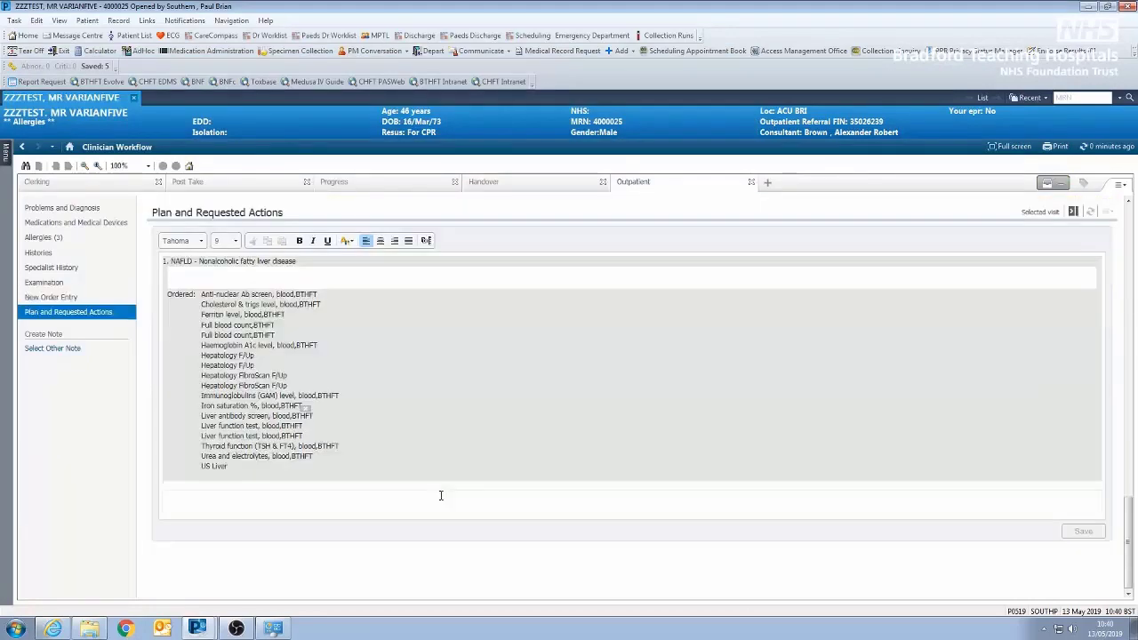
scroll(355, 455, up, 2)
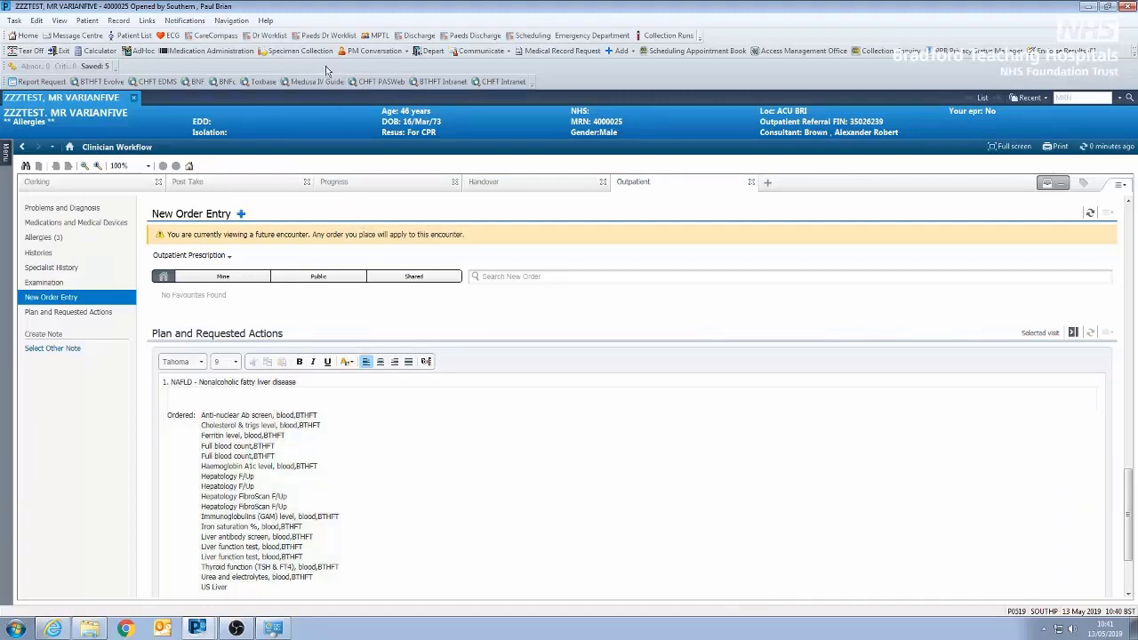
click(298, 51)
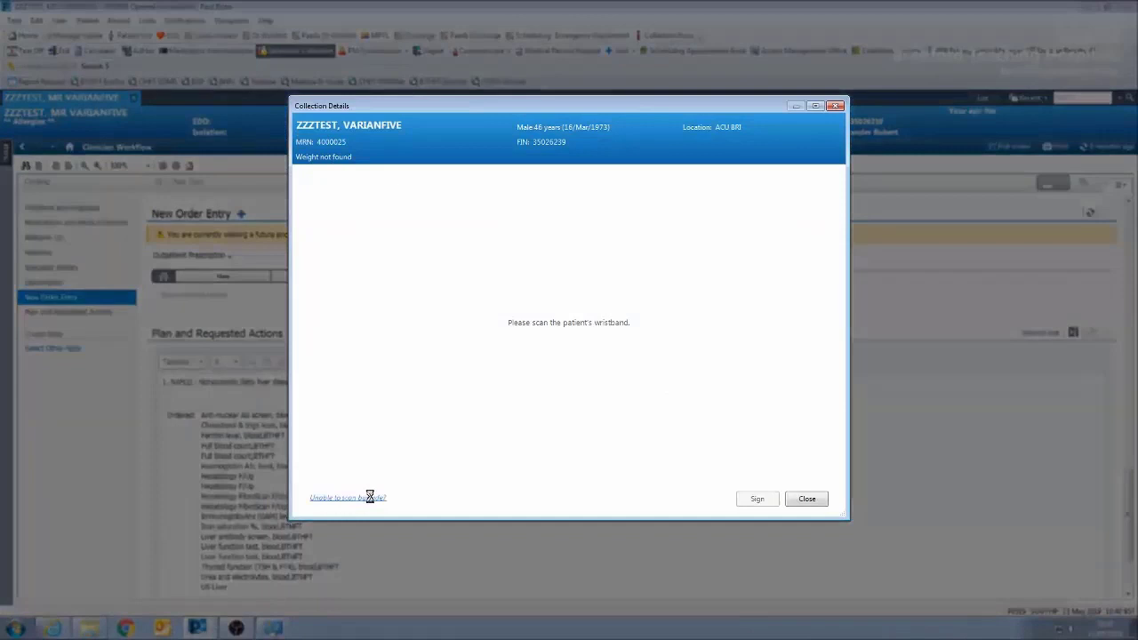
click(371, 498)
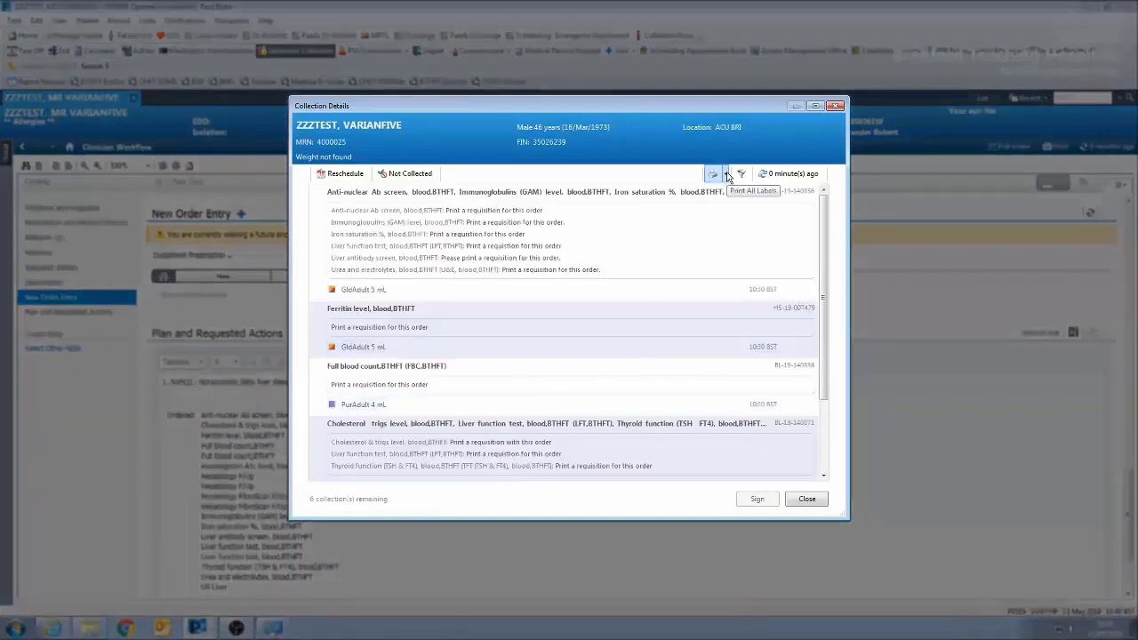
click(727, 176)
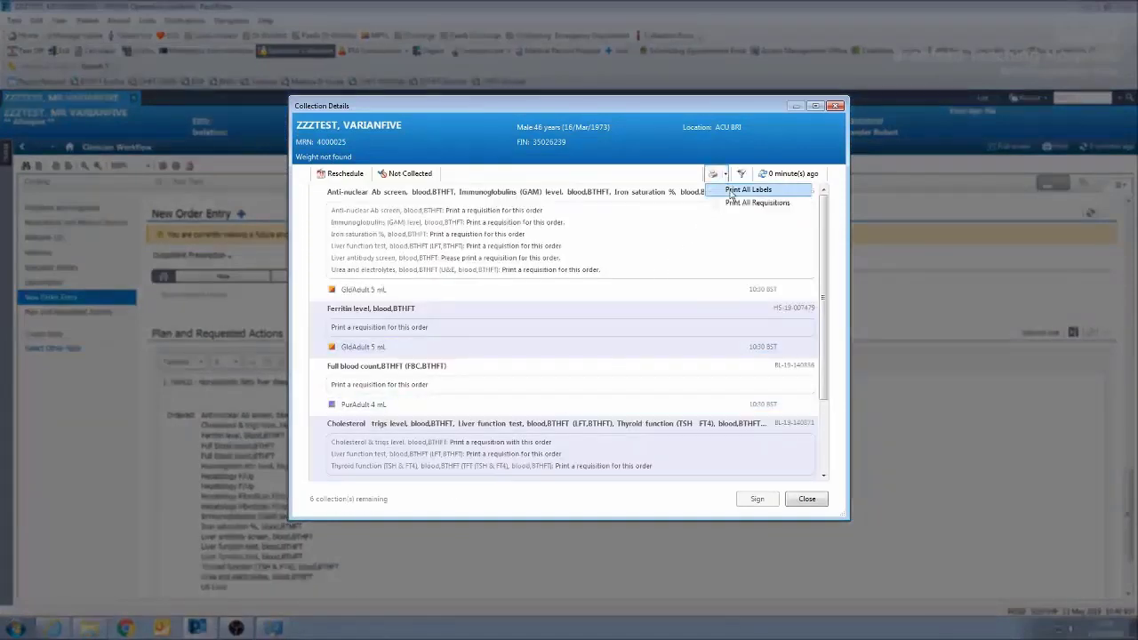
click(723, 205)
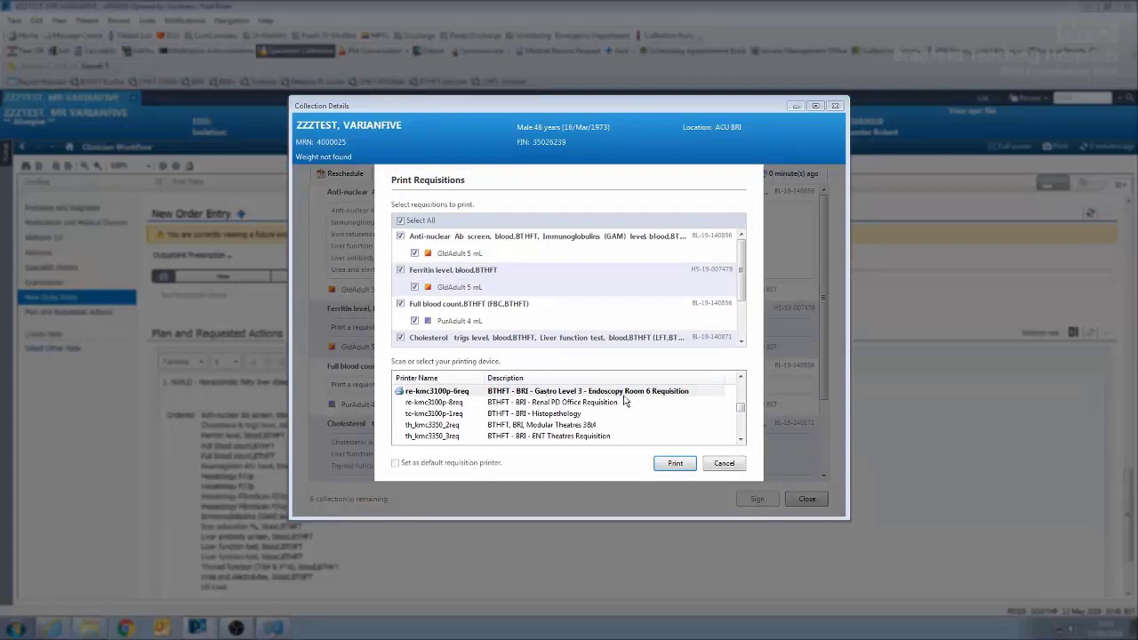
- Look through the available requisition printers, cancel printing and close the collection details
click(740, 441)
click(739, 441)
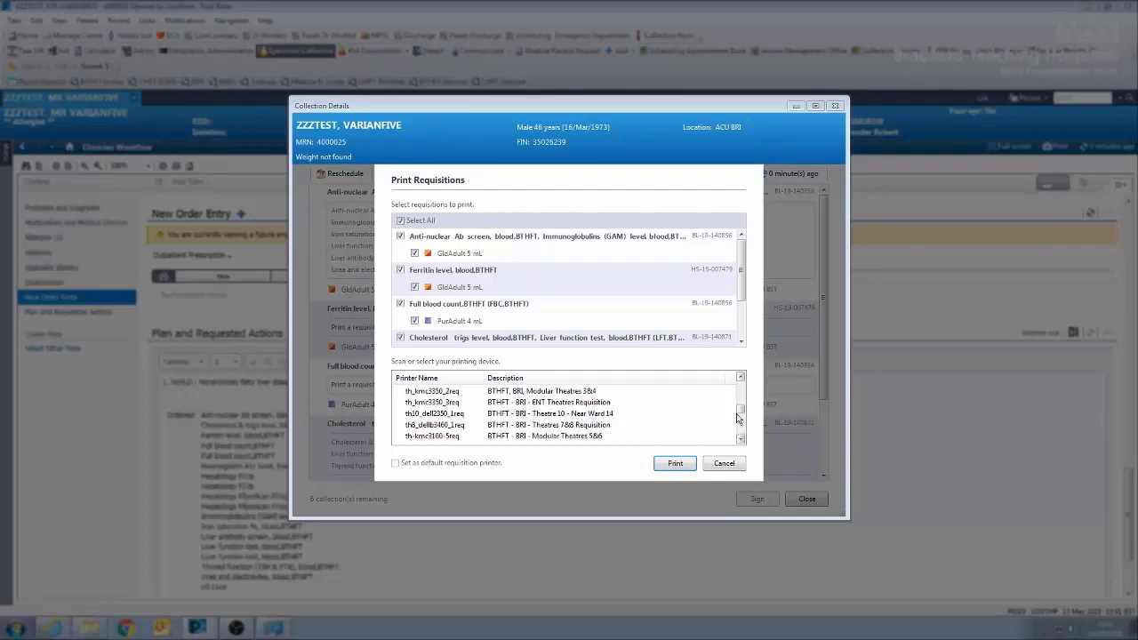
drag(737, 416, 743, 386)
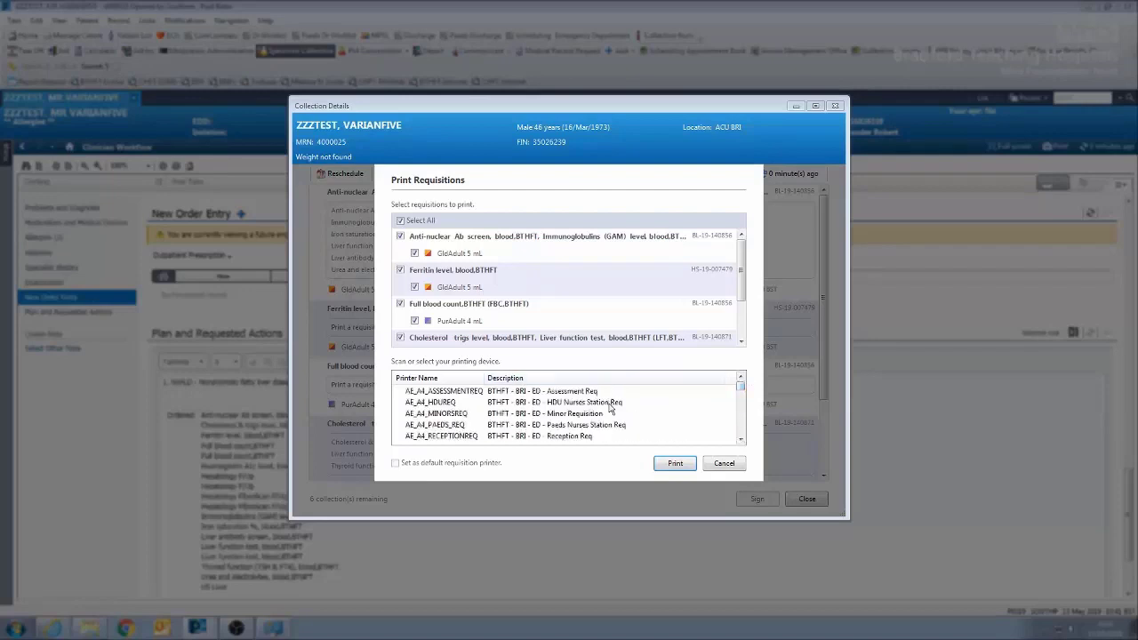
click(739, 417)
click(739, 417)
click(740, 416)
click(739, 416)
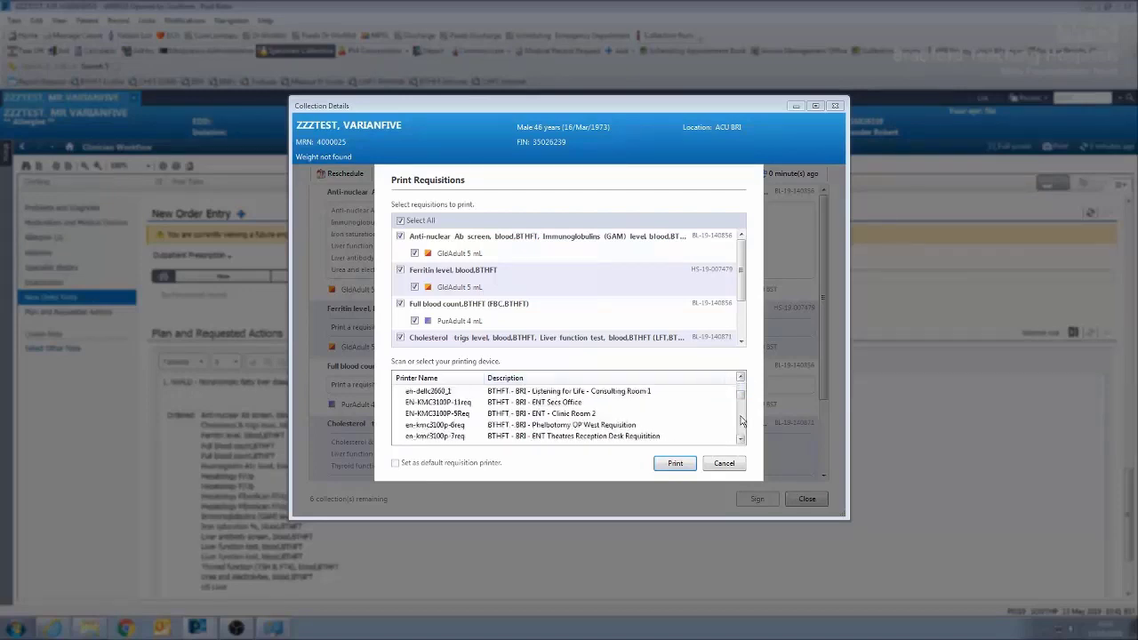
click(675, 463)
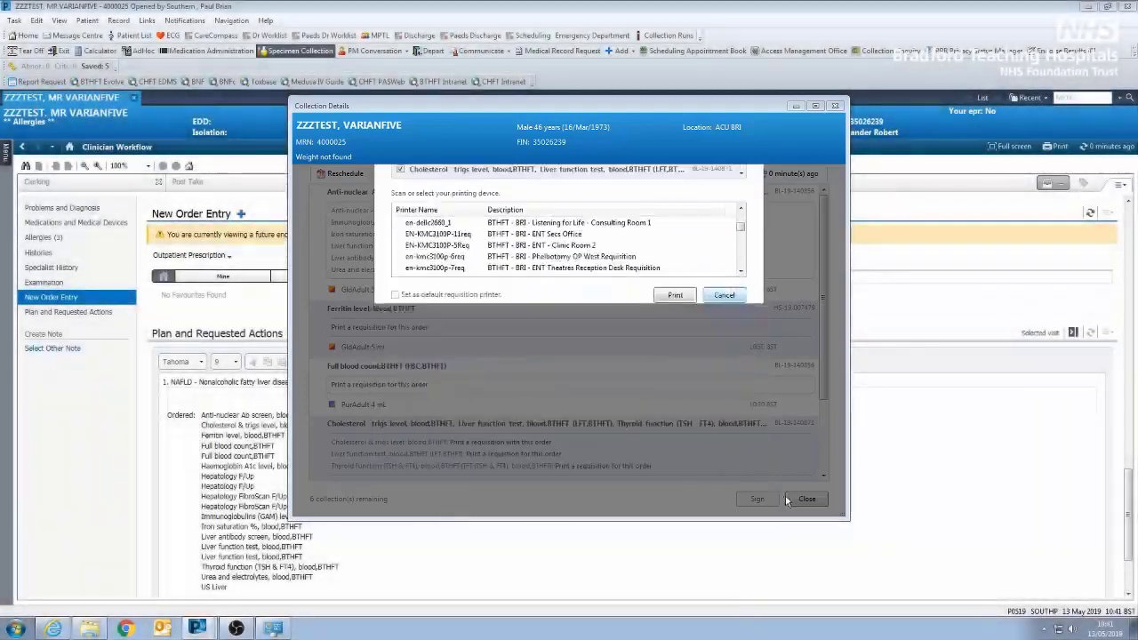
click(806, 500)
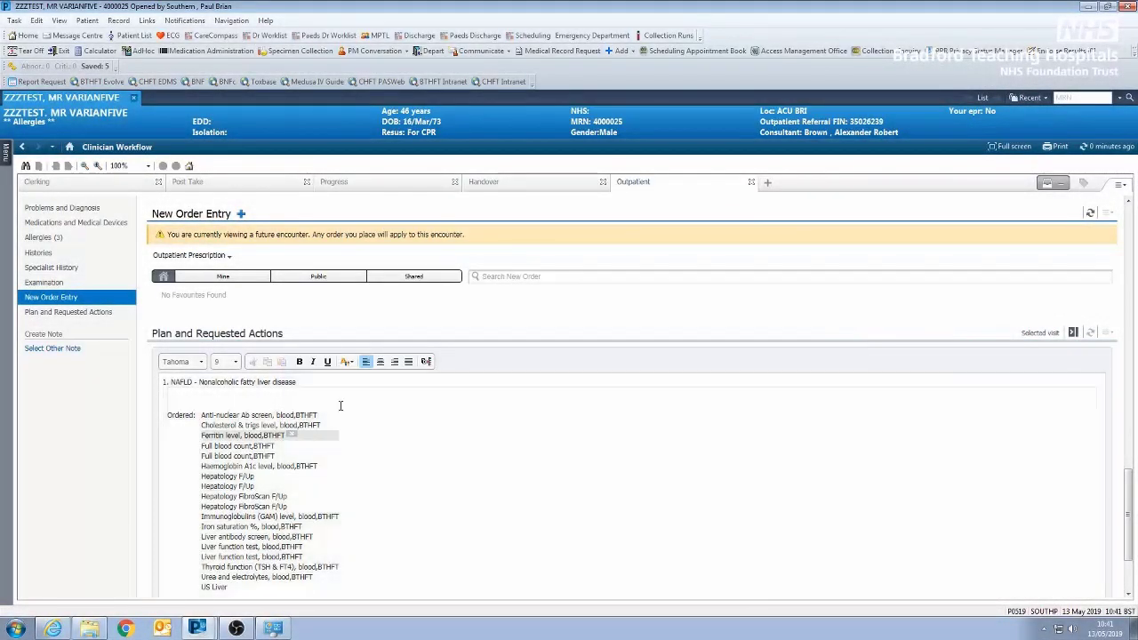
- Insert the #fal auto-text in the free-text area beneath NAFLD in Plan and Requested Actions
click(280, 400)
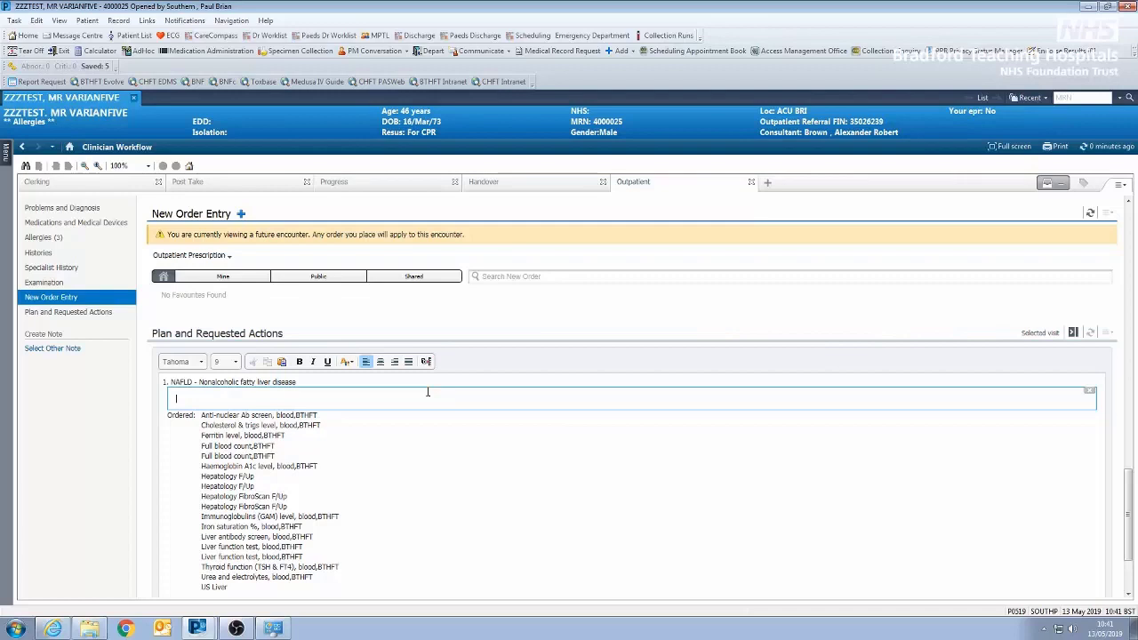
text(#fall)
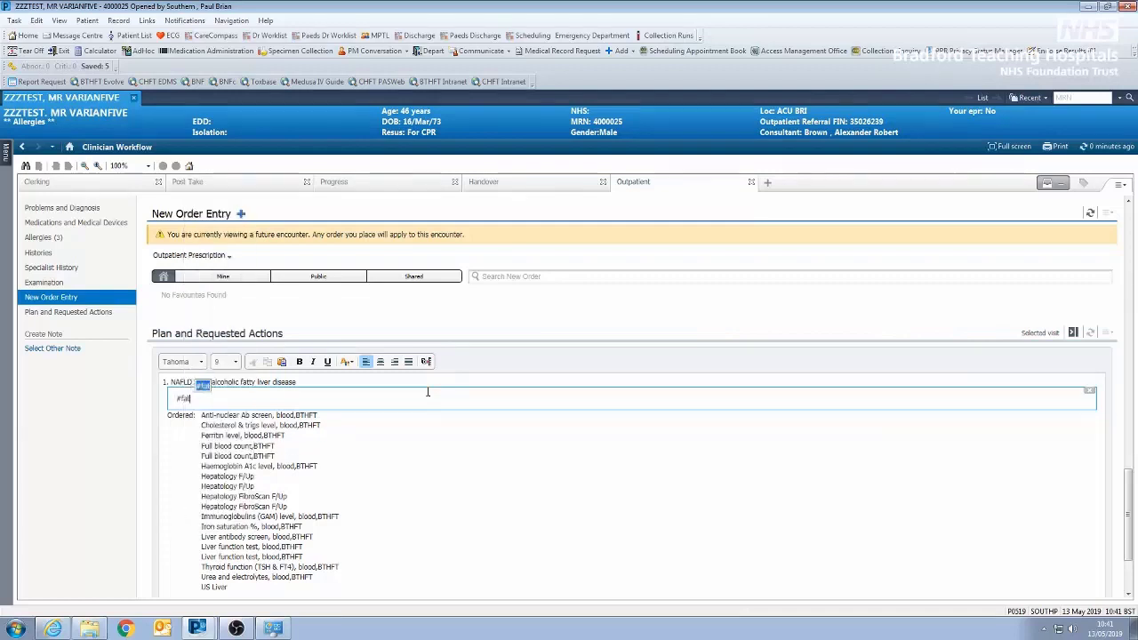
key(Return)
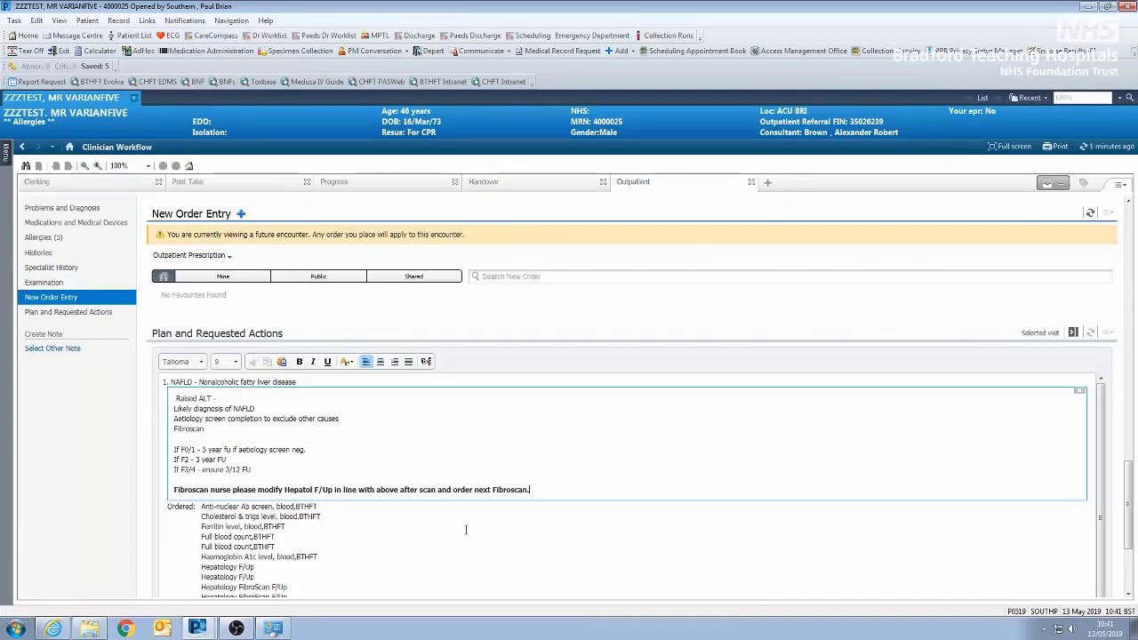
- Create a Gastroenterology Consult Note from the Outpatient Note template in the favourites
scroll(480, 529, up, 1)
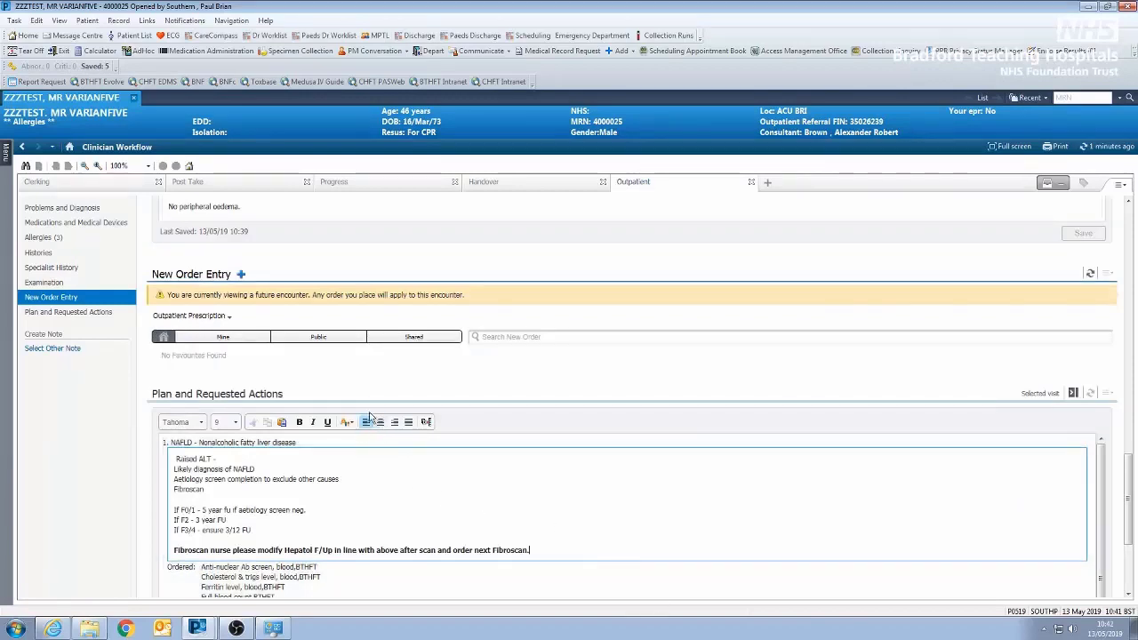
click(64, 349)
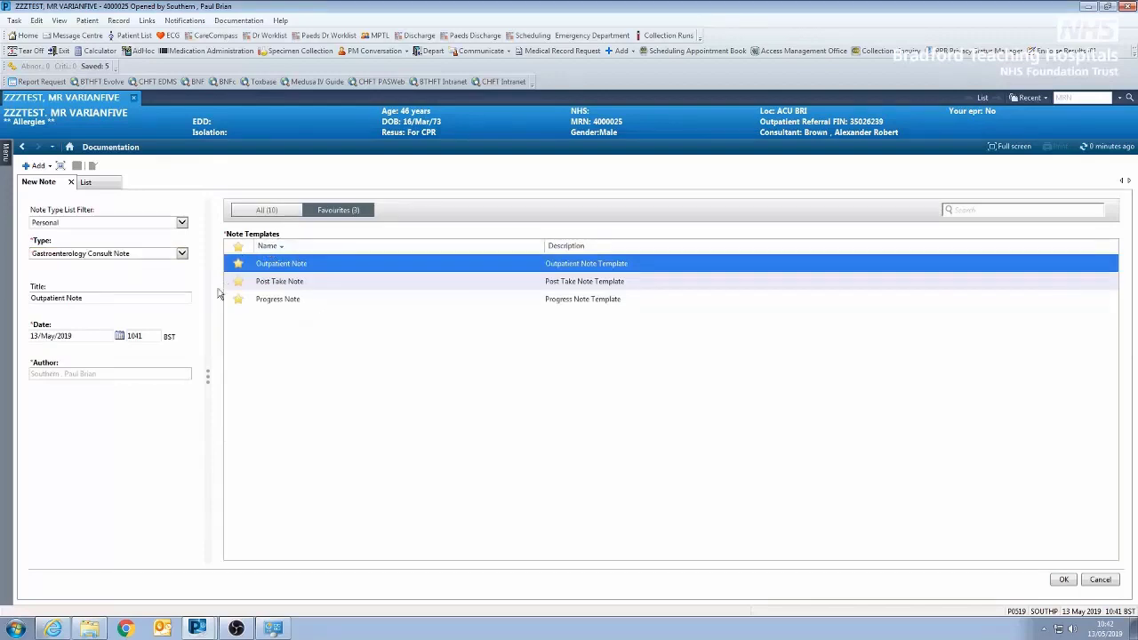
click(268, 211)
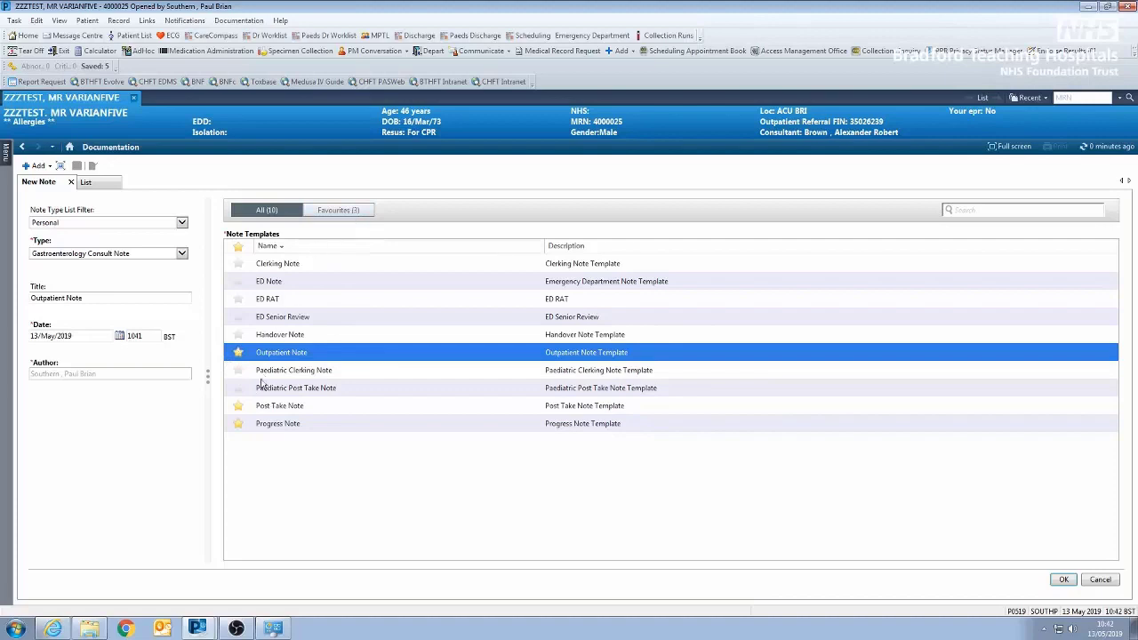
click(322, 213)
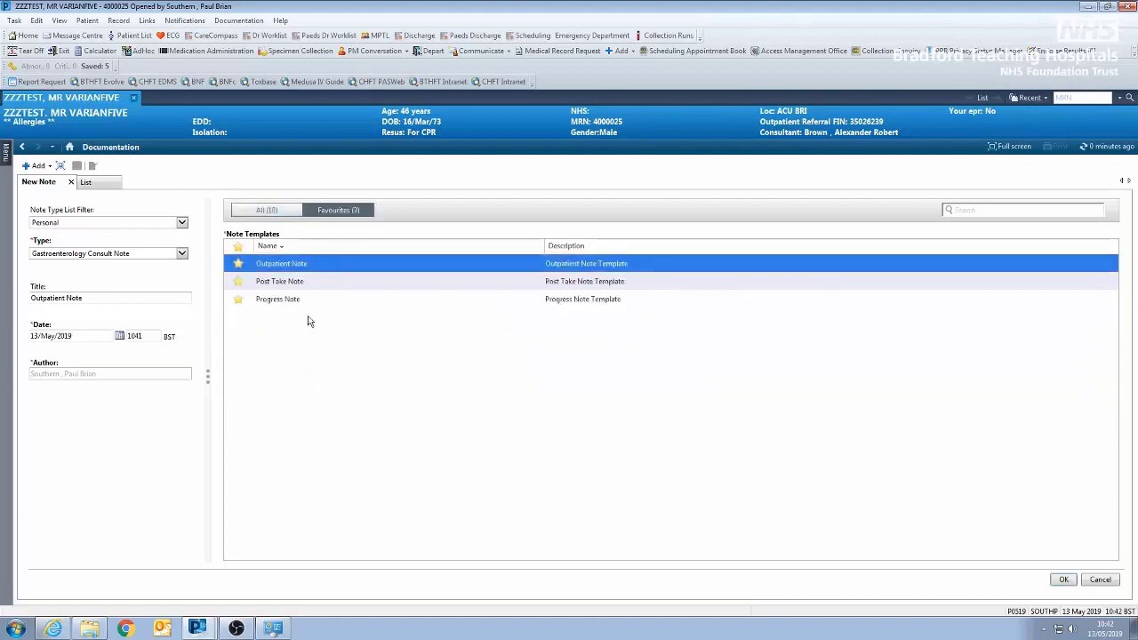
double_click(302, 265)
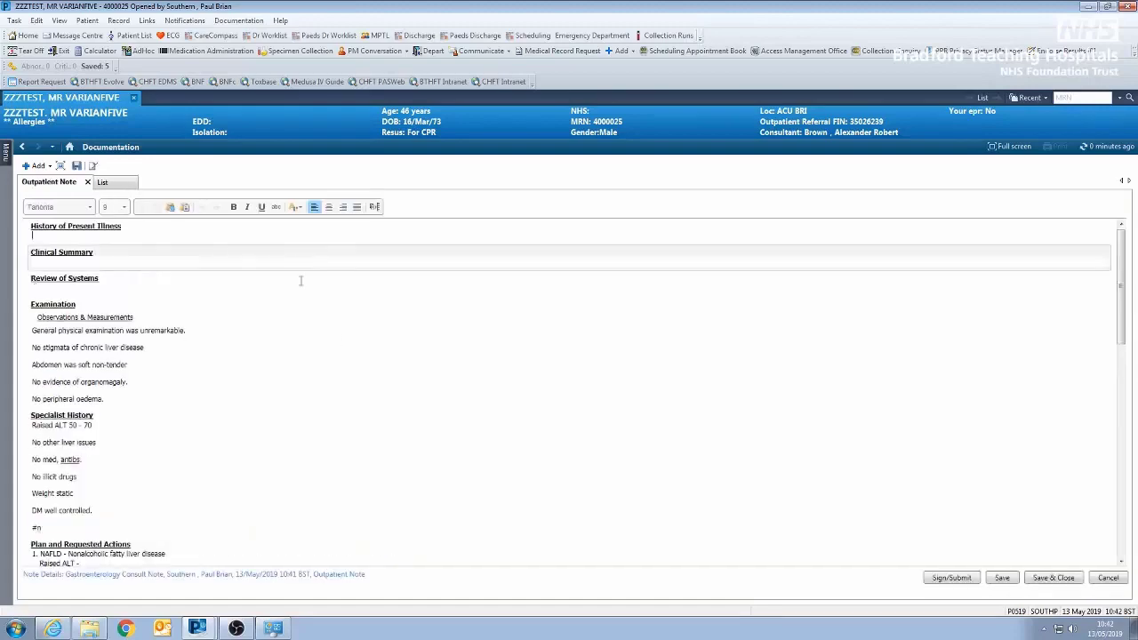
- Review and sign the outpatient note, forwarding it to the fourth favourite contact for review and the second favourite contact for signature
scroll(463, 486, down, 5)
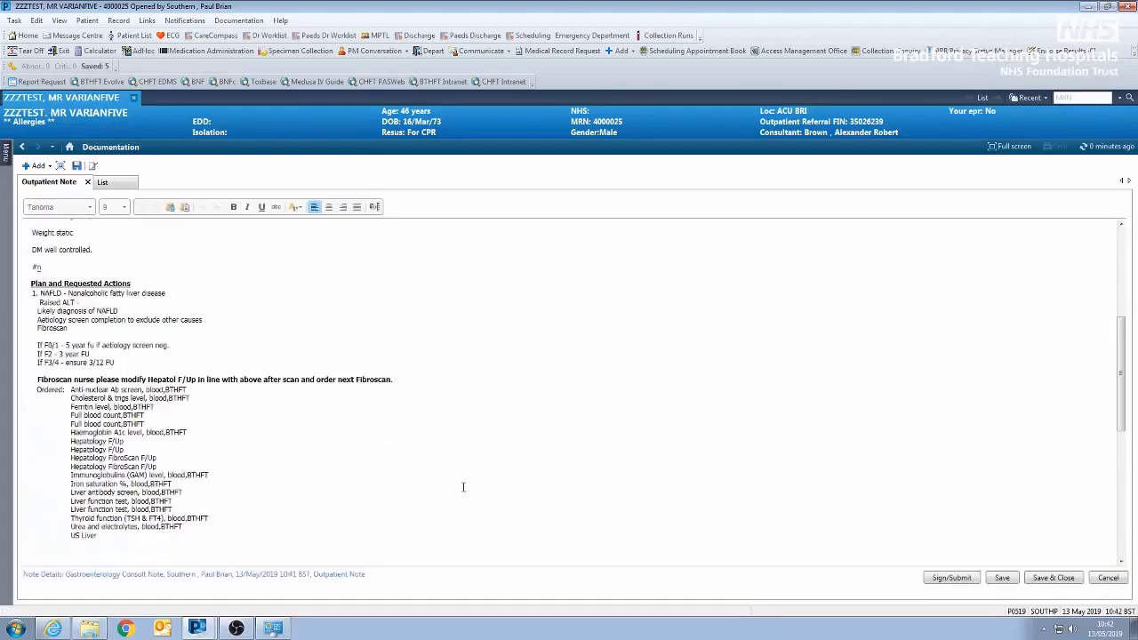
scroll(459, 480, up, 4)
scroll(457, 477, up, 1)
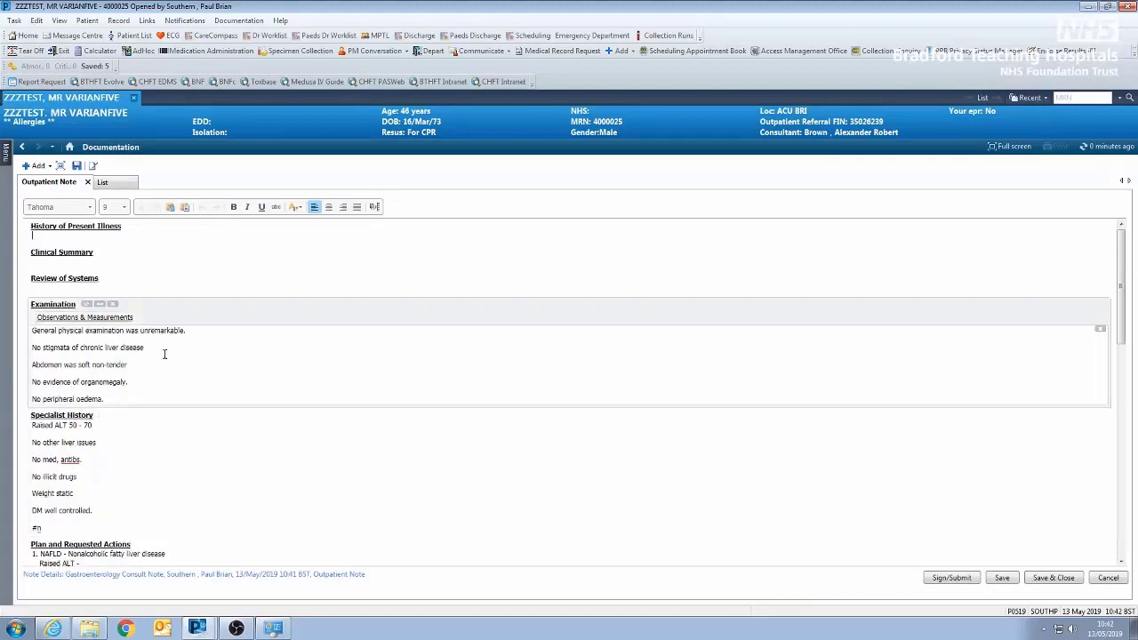
scroll(302, 453, down, 3)
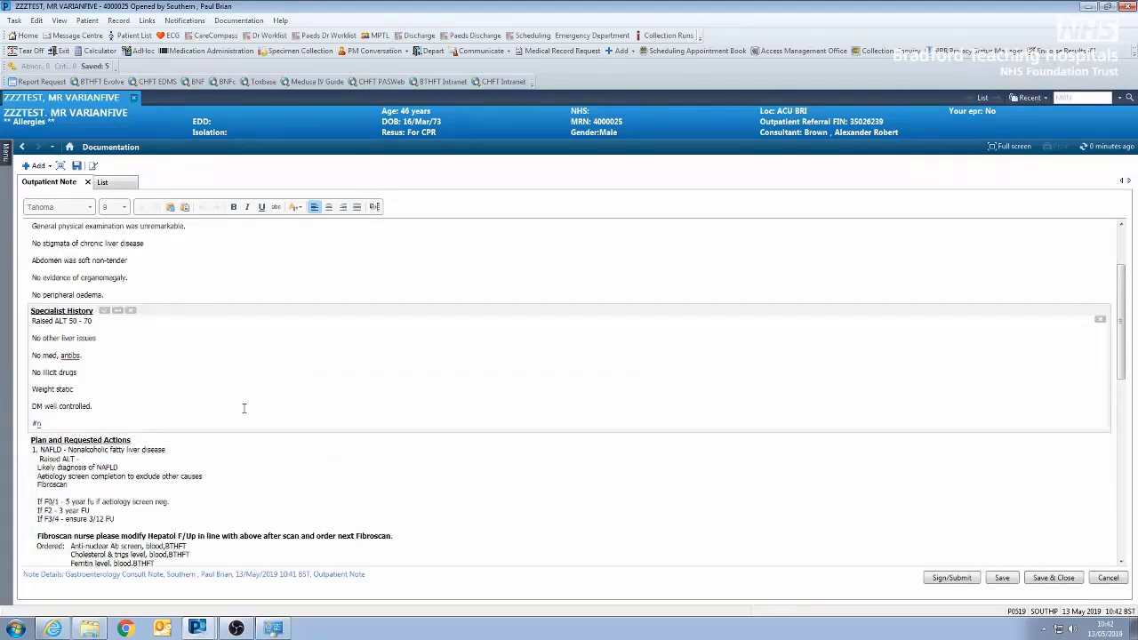
scroll(251, 407, down, 3)
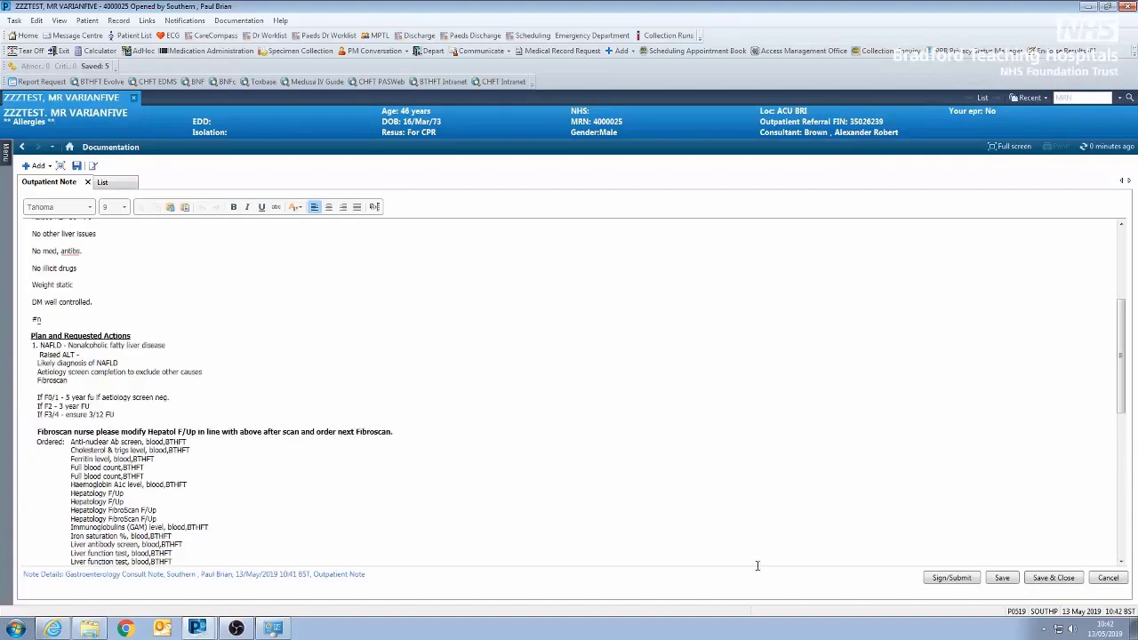
click(941, 580)
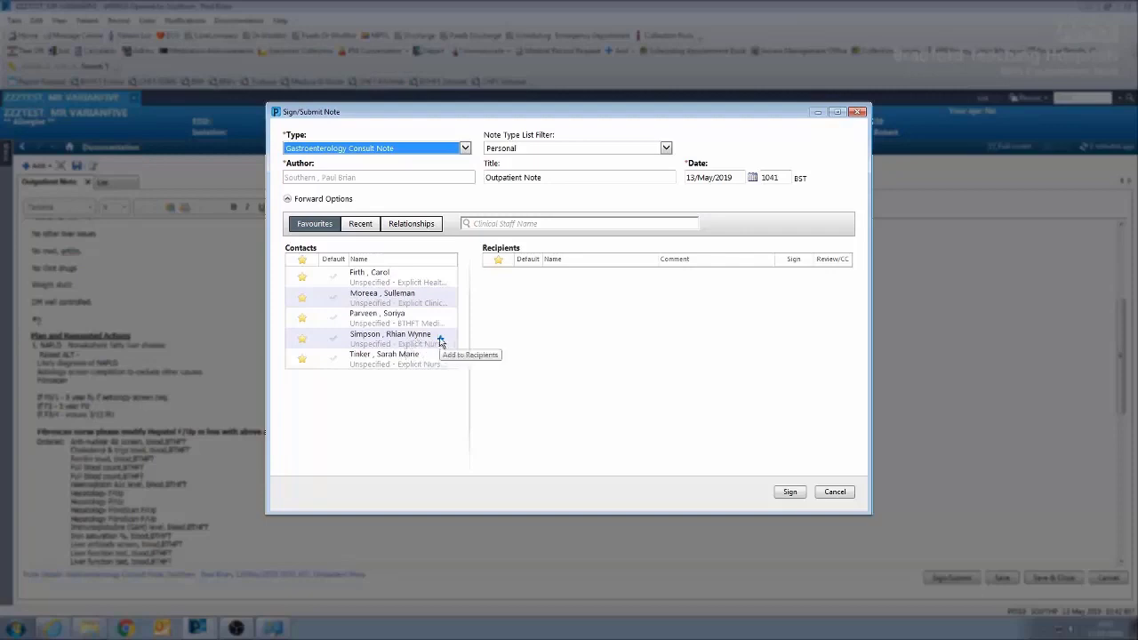
click(439, 340)
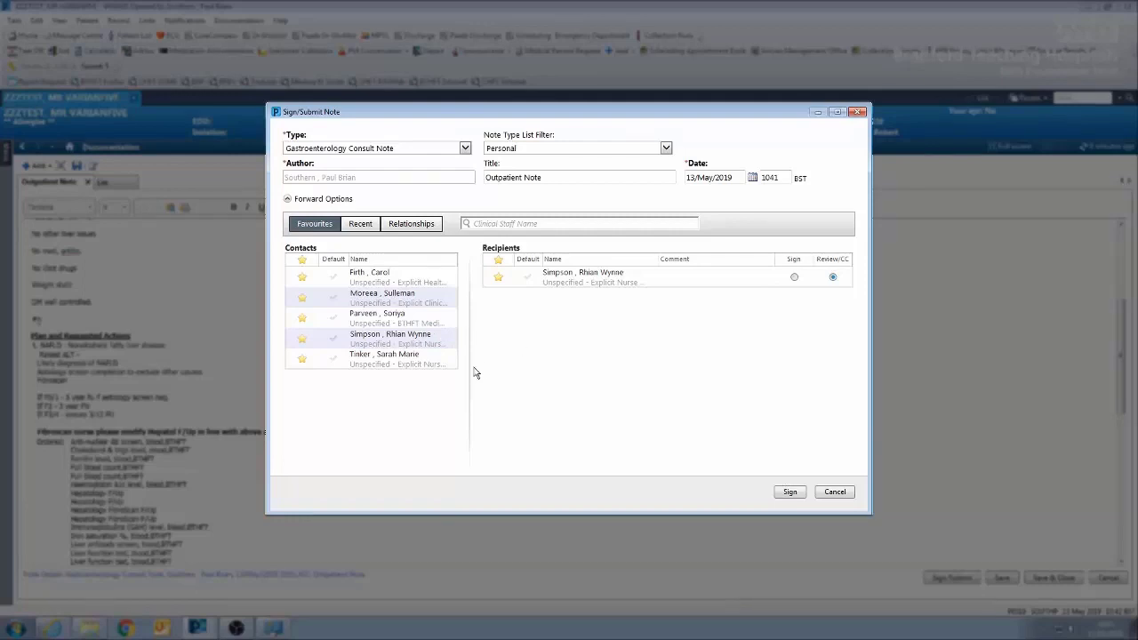
click(440, 300)
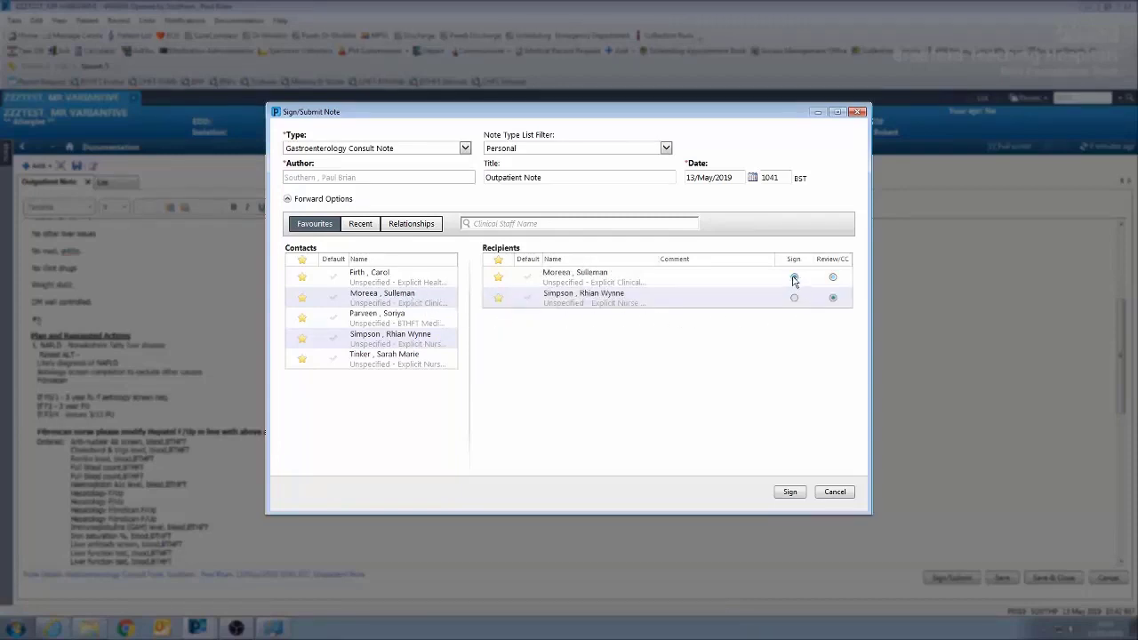
click(794, 278)
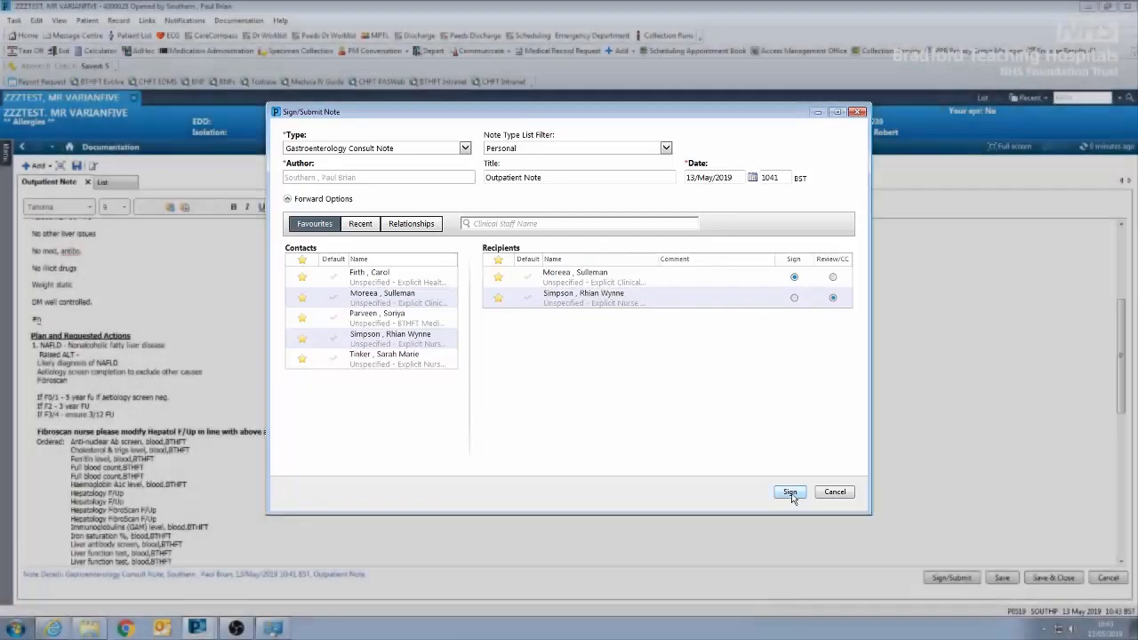
click(790, 491)
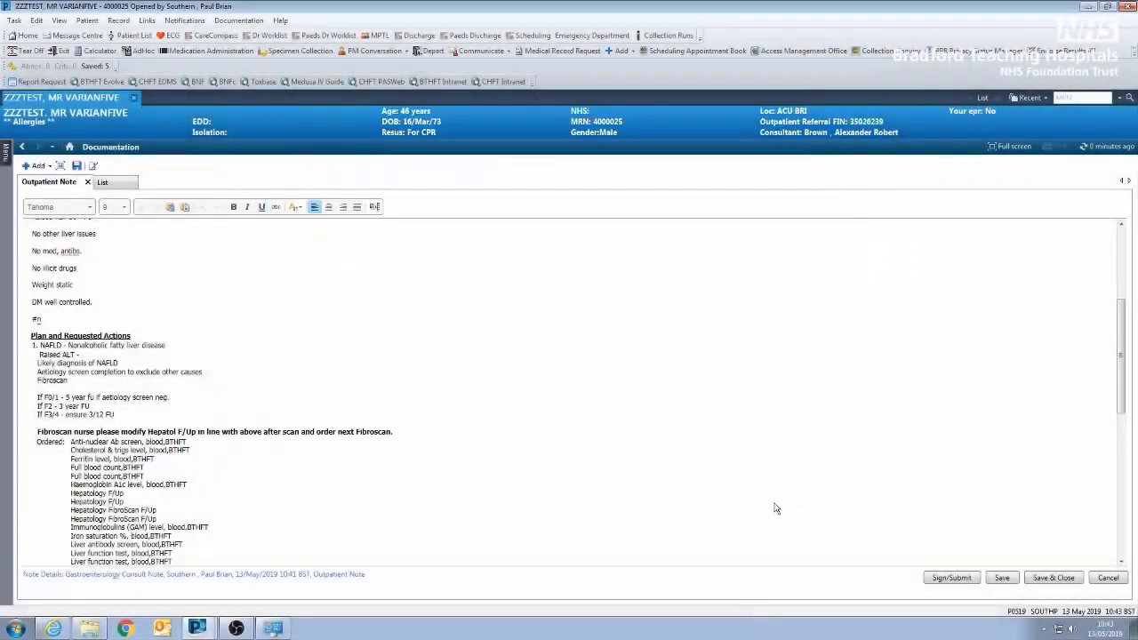